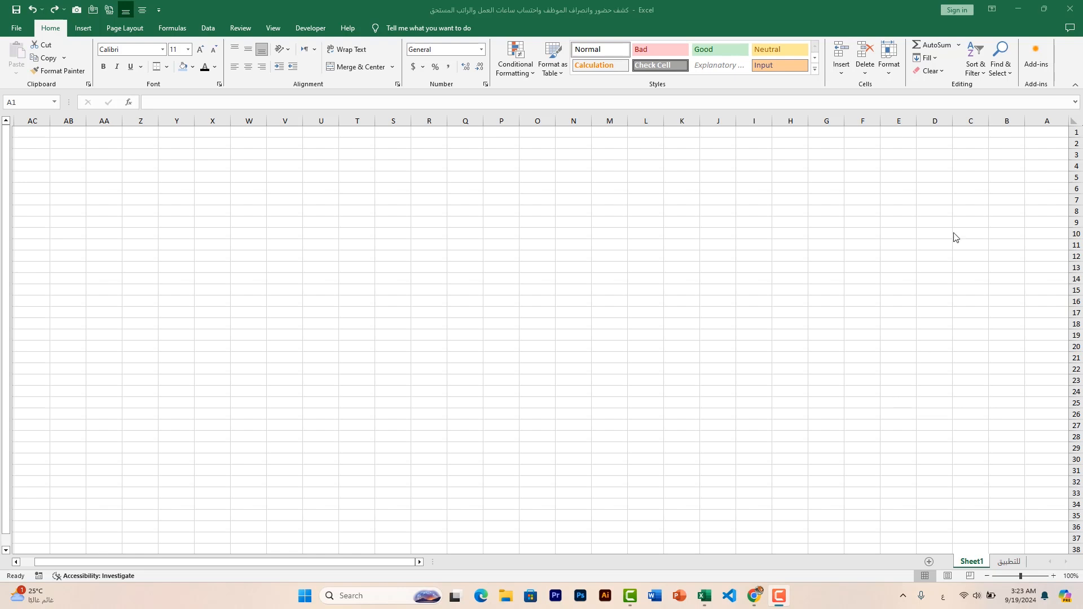
# Enter the label اسم الموظف in A1 and الراتب الشهري in A2
pyautogui.click(1048, 133)
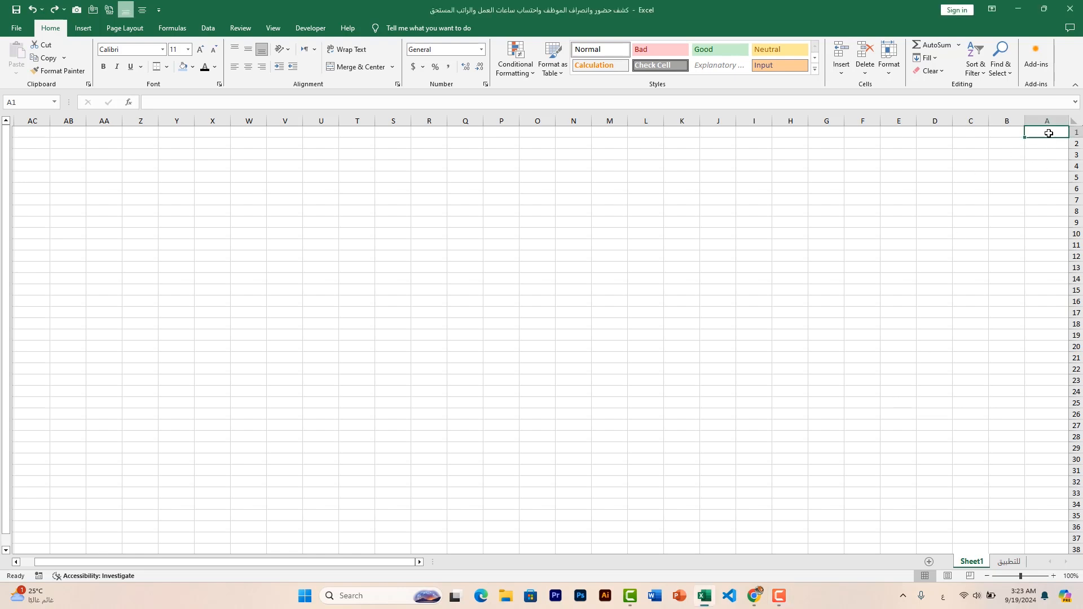
pyautogui.write('اسم')
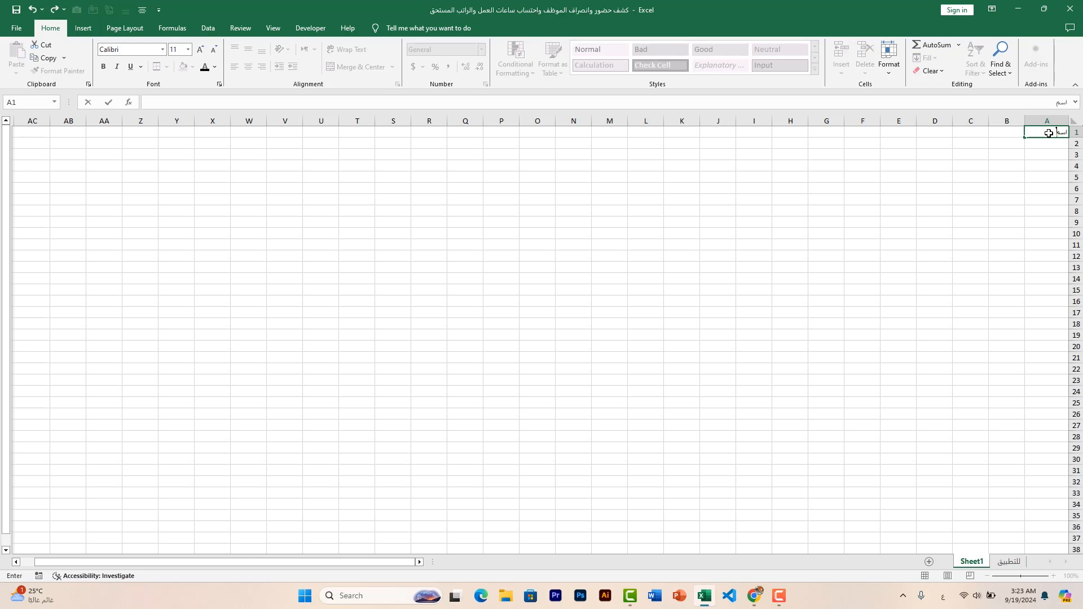
pyautogui.write(' الموظف')
pyautogui.press('Return')
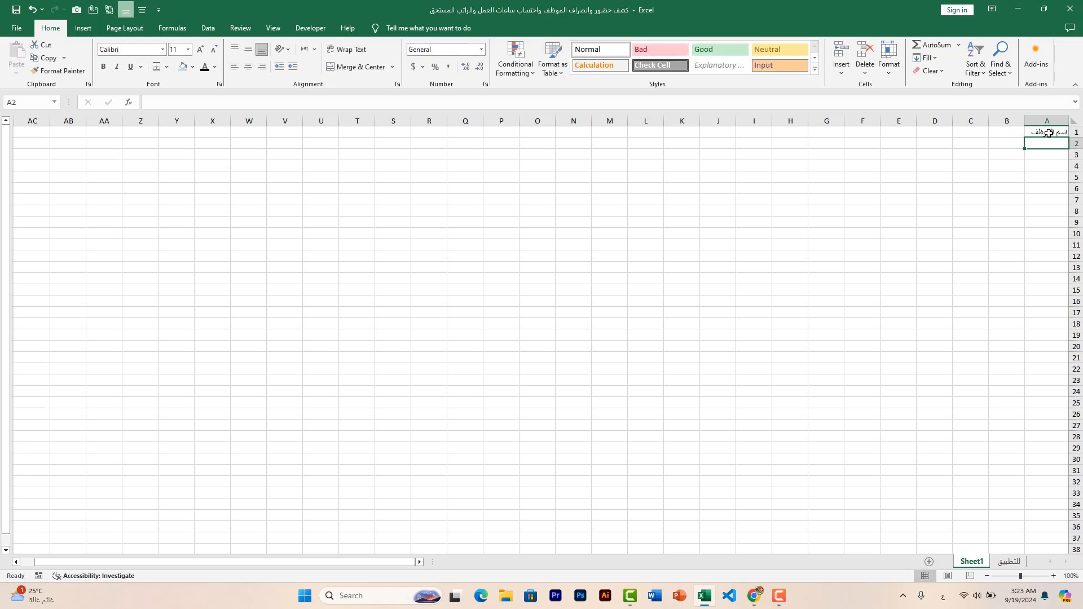
pyautogui.write('الراتب الش')
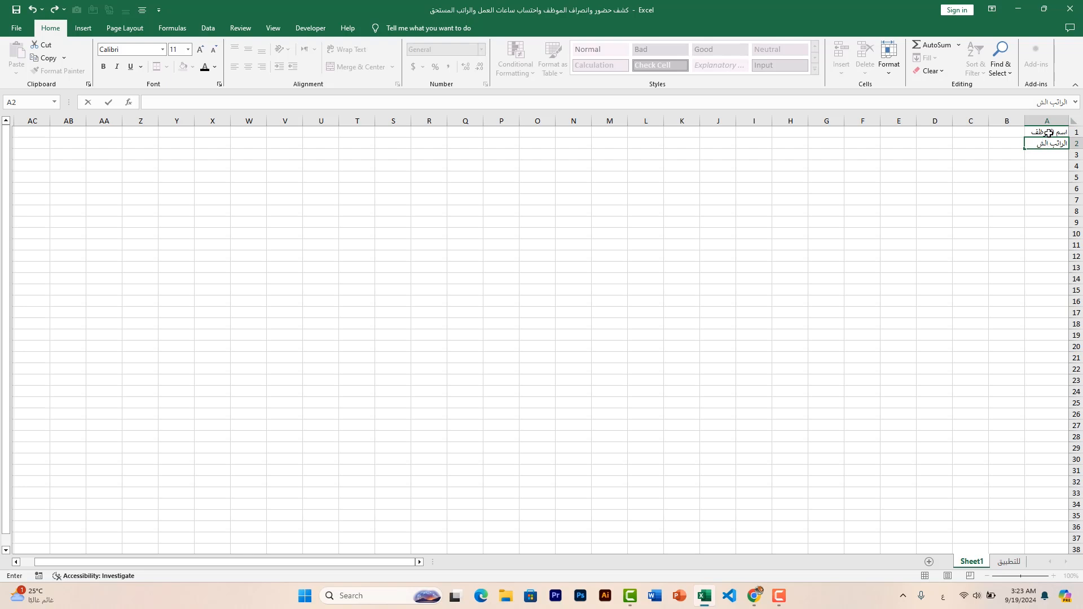
pyautogui.write('هري')
pyautogui.click(1006, 134)
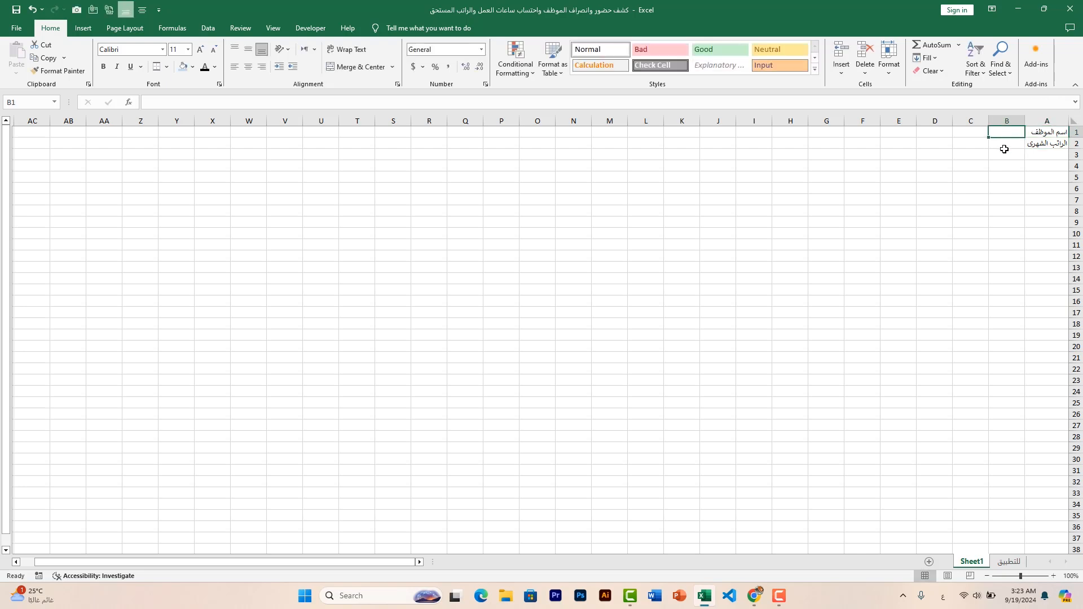
# Enter the label الرقم الوظيفي in C1 and الاجرة بالساعة in C2
pyautogui.click(974, 137)
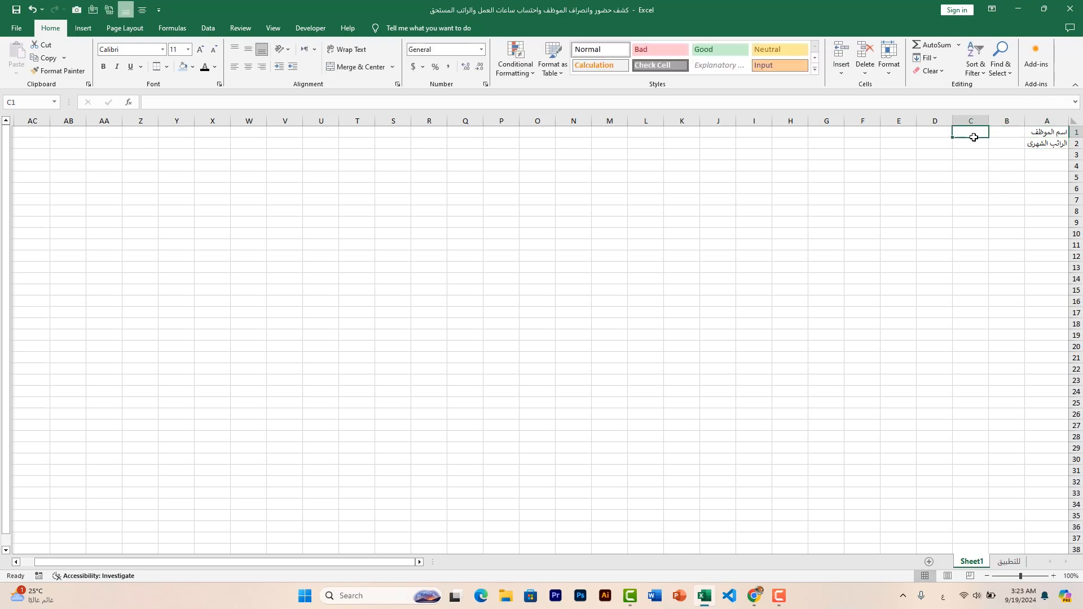
pyautogui.write('الرق')
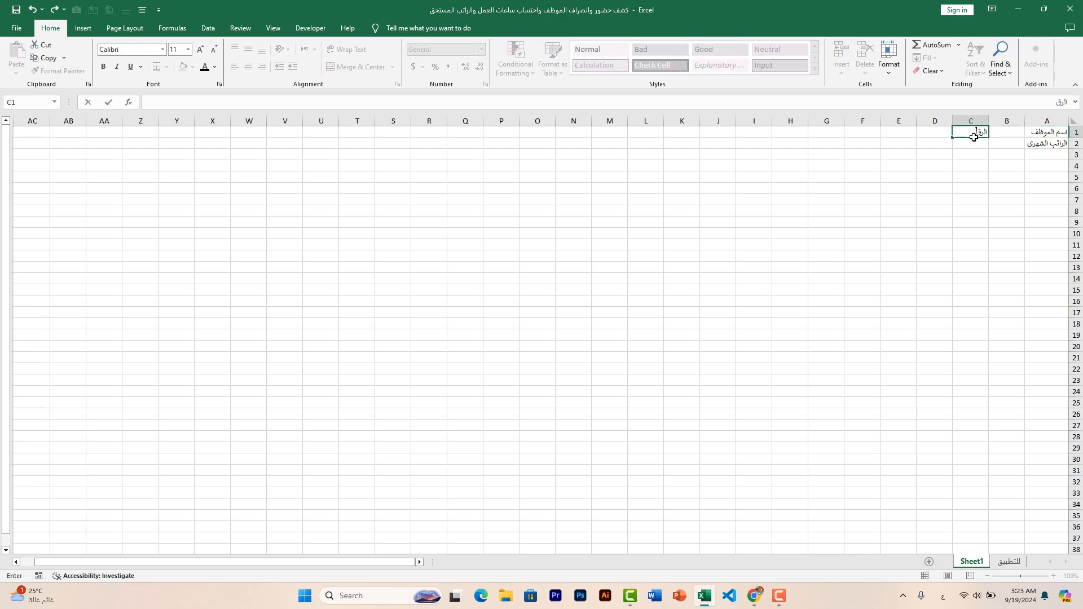
pyautogui.write('م الوظيفي')
pyautogui.click(973, 152)
pyautogui.click(979, 142)
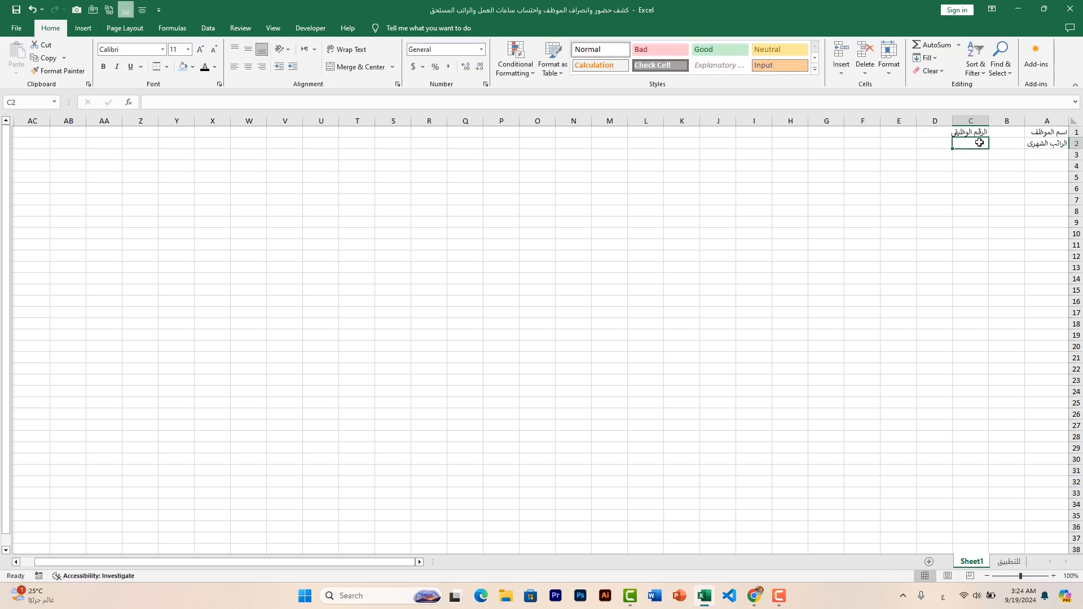
pyautogui.write('ال')
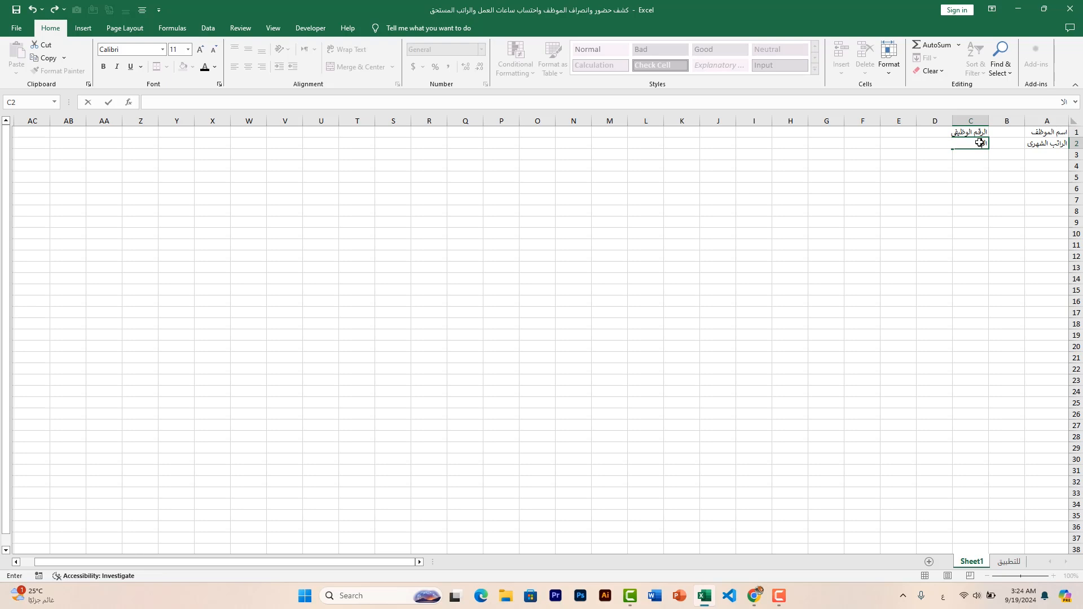
pyautogui.write('اجرة بالساعة')
# Enter the label عدد ساعات العمل in cell E1
pyautogui.click(903, 133)
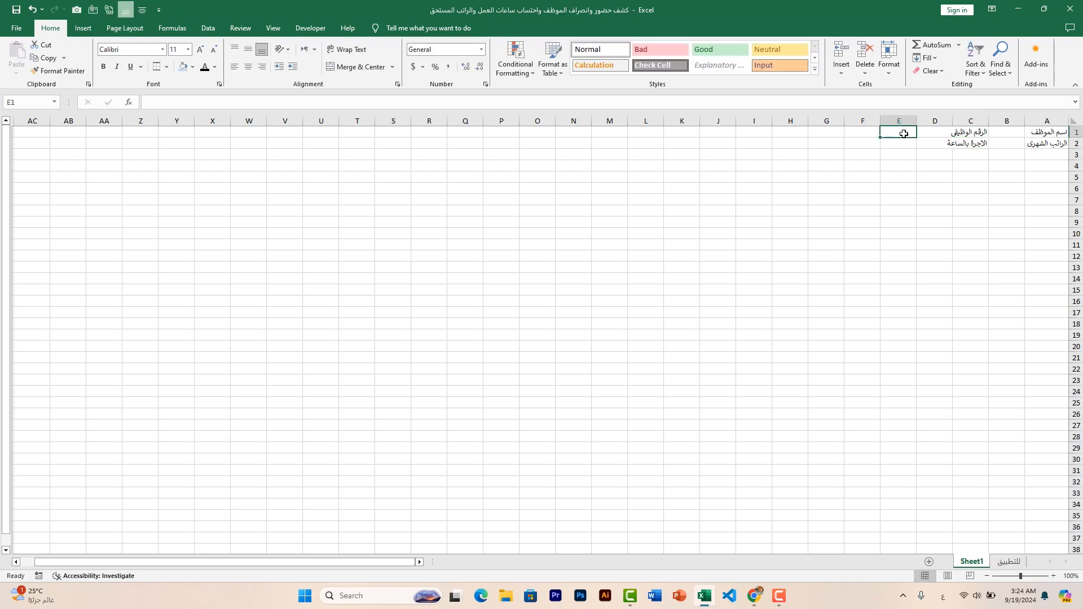
pyautogui.write('عدد')
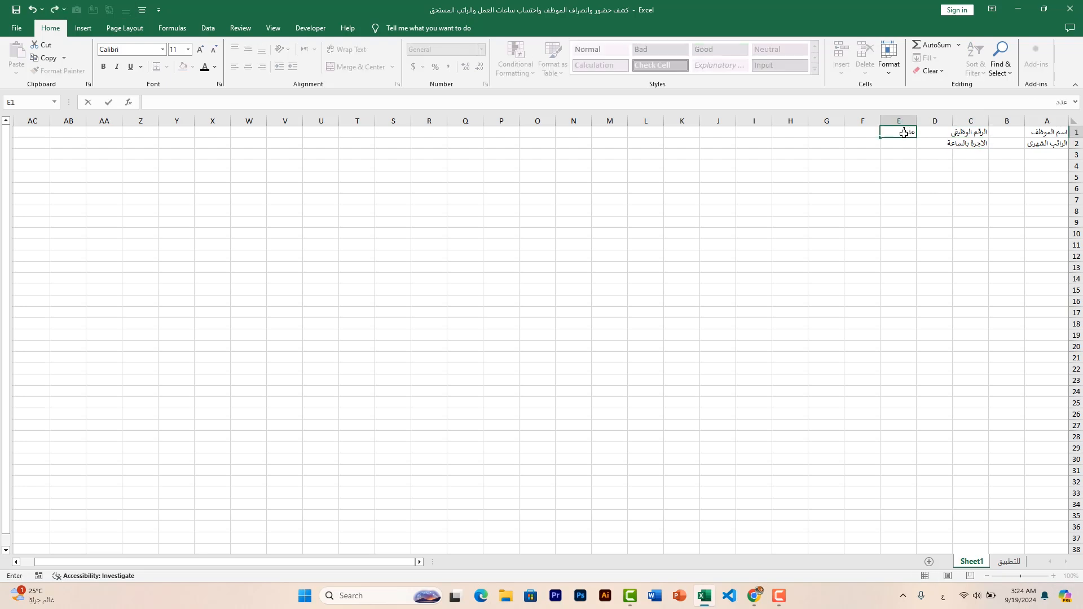
pyautogui.write(' ساعات العمل')
pyautogui.press('Tab')
# Start the attendance table's header row with اليوم in A4 and التاريخ in B4
pyautogui.click(1050, 166)
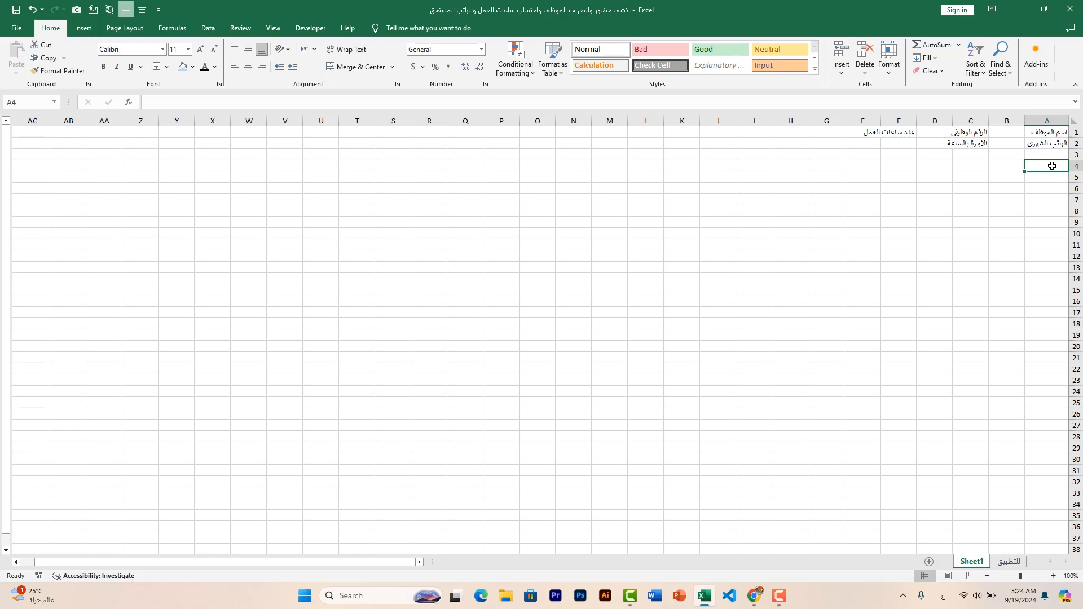
pyautogui.write('اليوم')
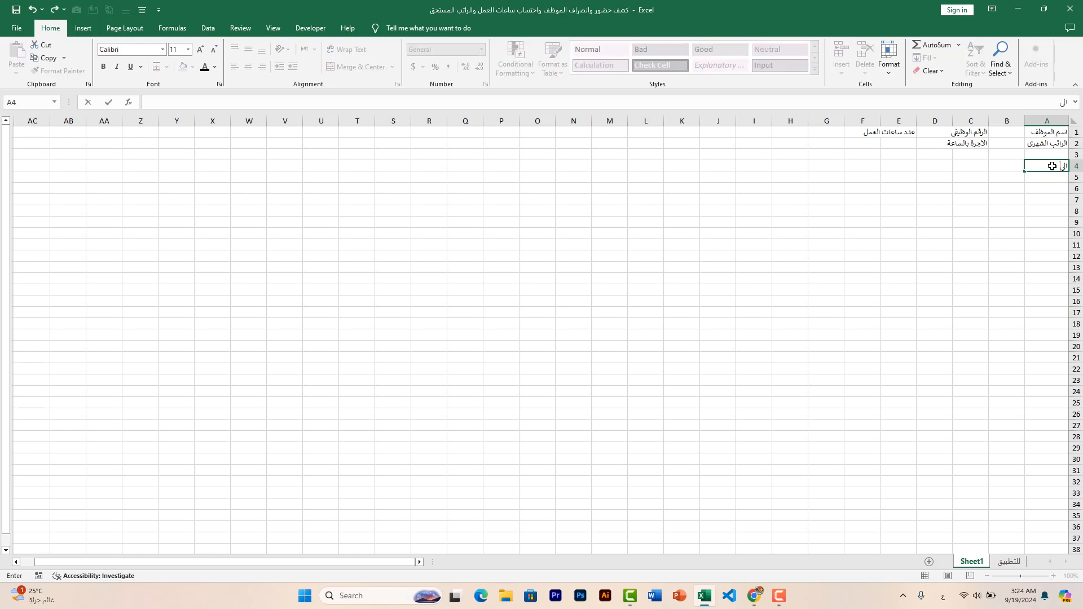
pyautogui.press('Tab')
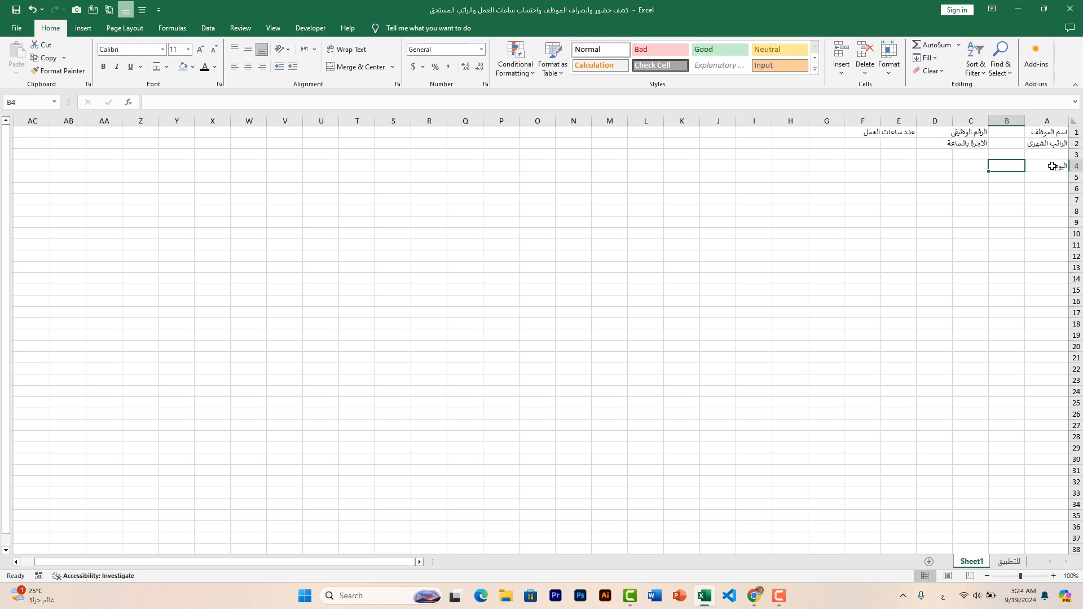
pyautogui.write('ال')
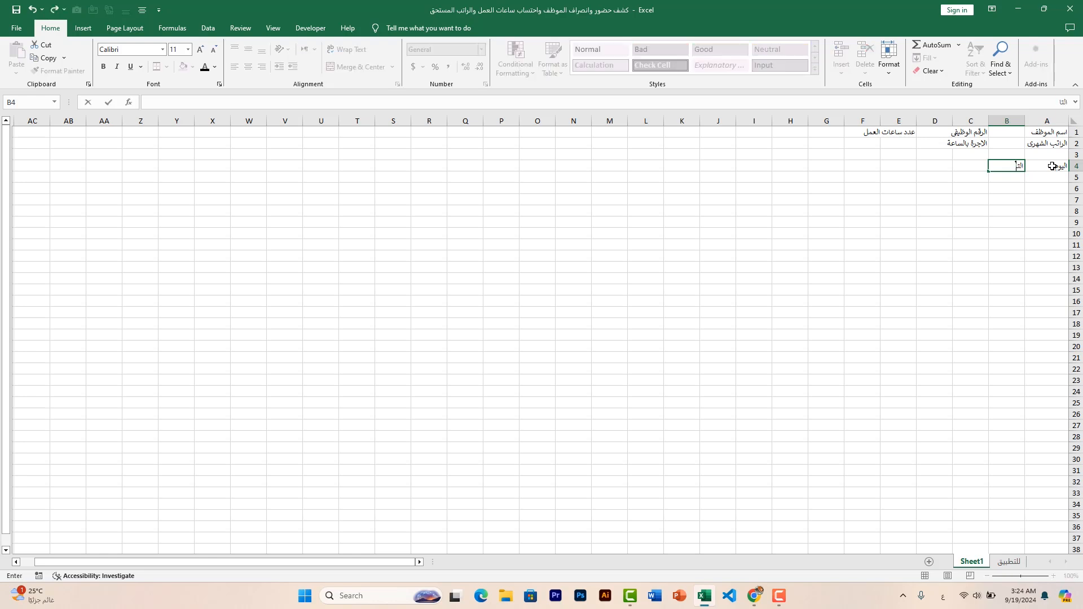
pyautogui.write('تاريخ')
pyautogui.press('Tab')
# Add the table headers ساعة الحضور in C4 and ساعة الانصراف in D4
pyautogui.write('ساعة')
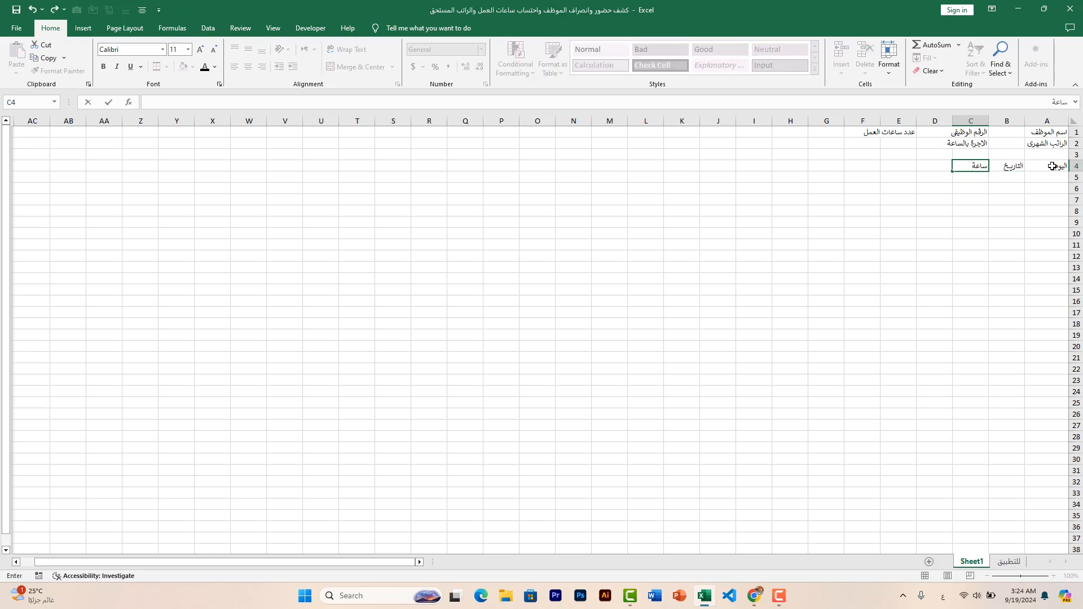
pyautogui.write(' الحضور')
pyautogui.press('Tab')
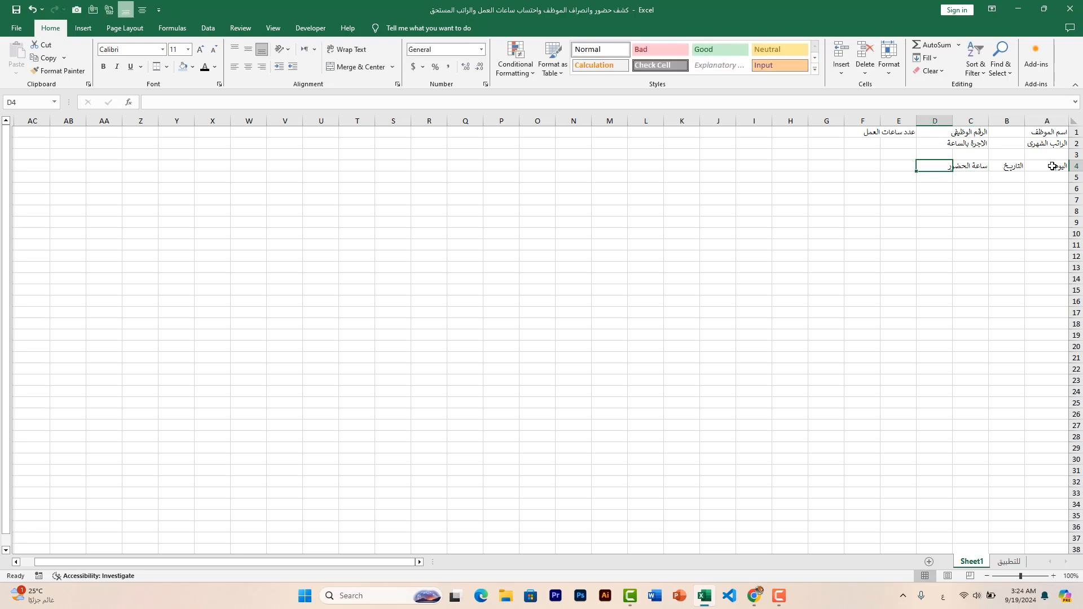
pyautogui.write('ساع')
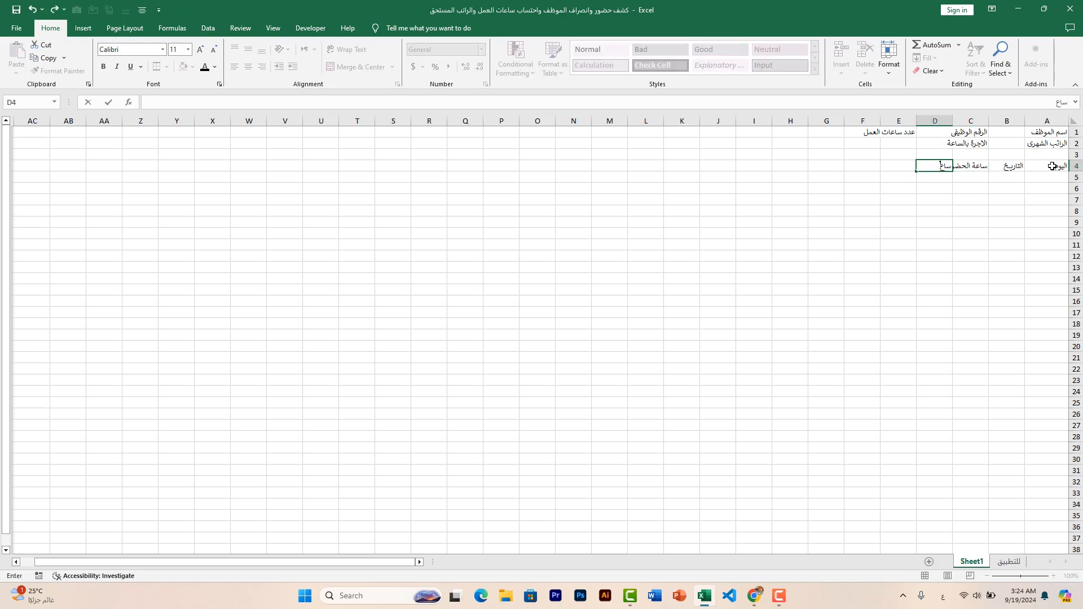
pyautogui.write('ة الانصراف')
pyautogui.press('Tab')
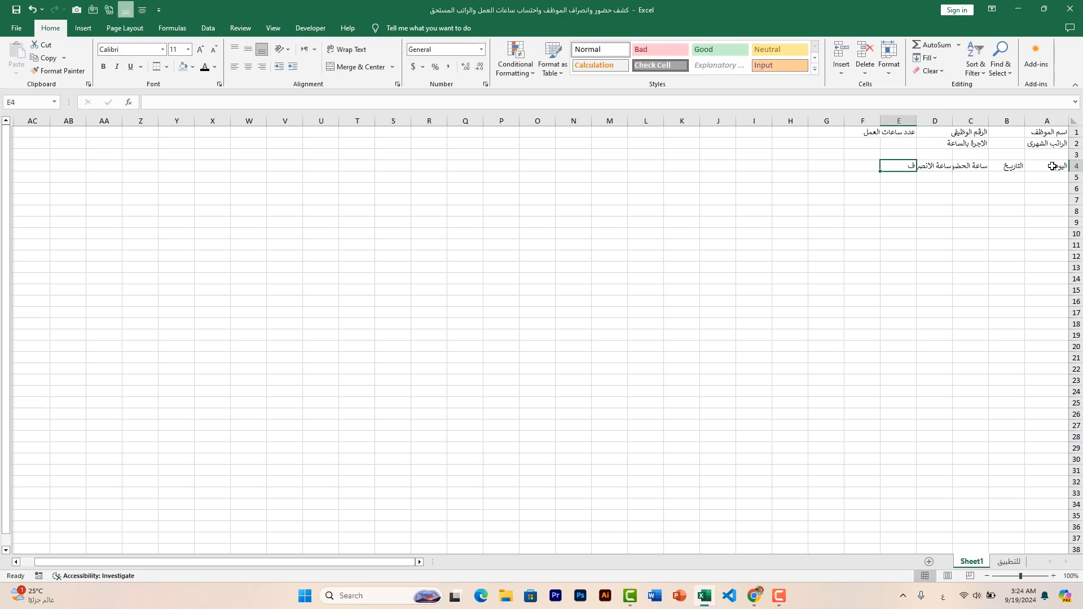
# Complete the table's header row with عدد ساعات العمل in E4
pyautogui.write('عدد ساعا')
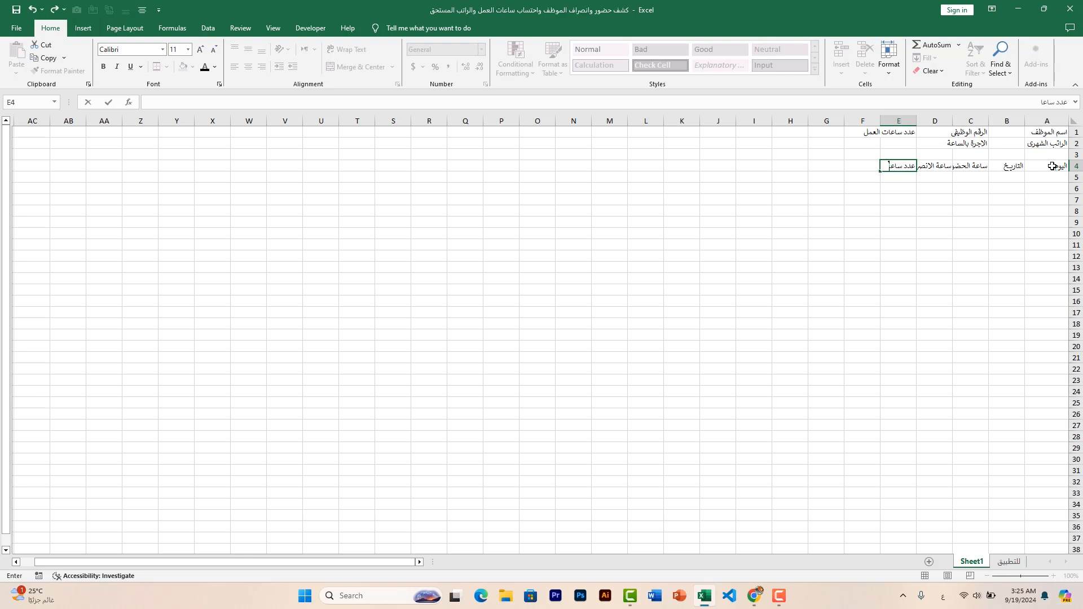
pyautogui.write('ت العمل')
pyautogui.press('Return')
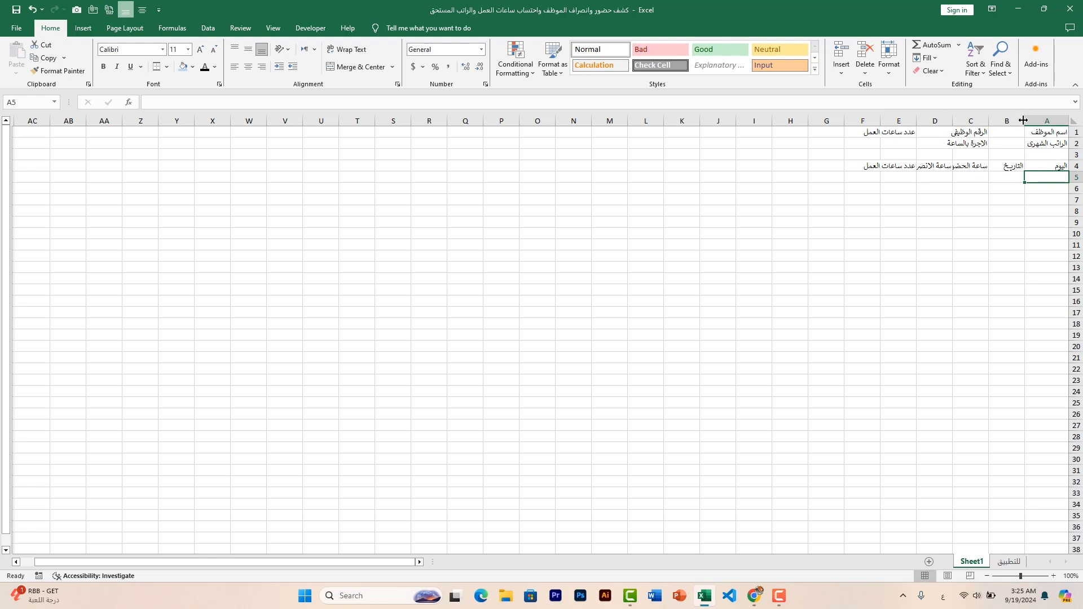
# Adjust the widths of columns B through E so the row 4 headers fit completely
pyautogui.doubleClick(988, 120)
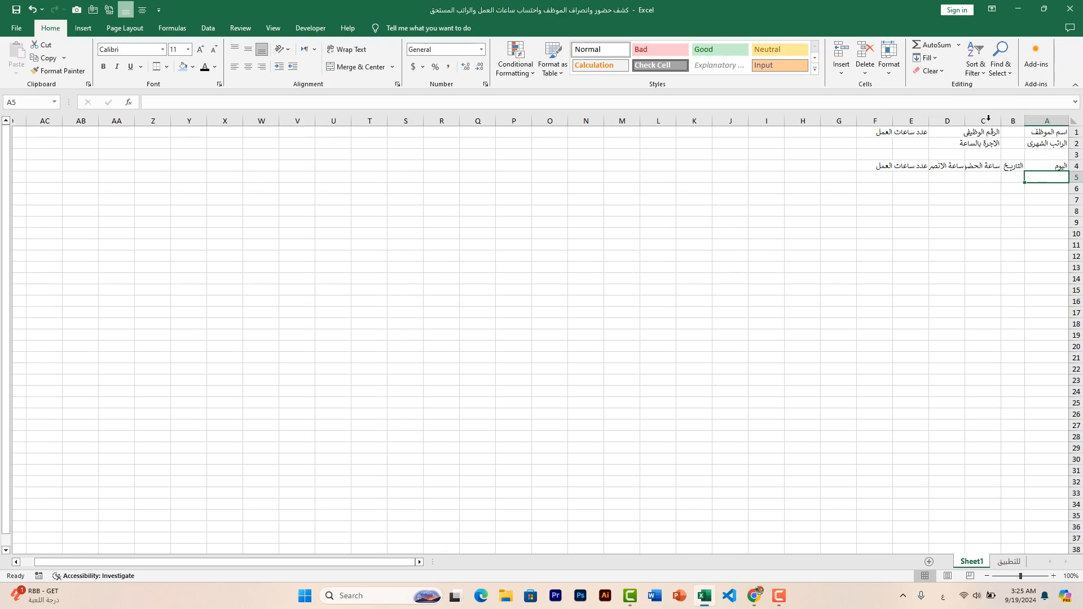
pyautogui.moveTo(1001, 120); pyautogui.dragTo(975, 121)
pyautogui.doubleClick(939, 120)
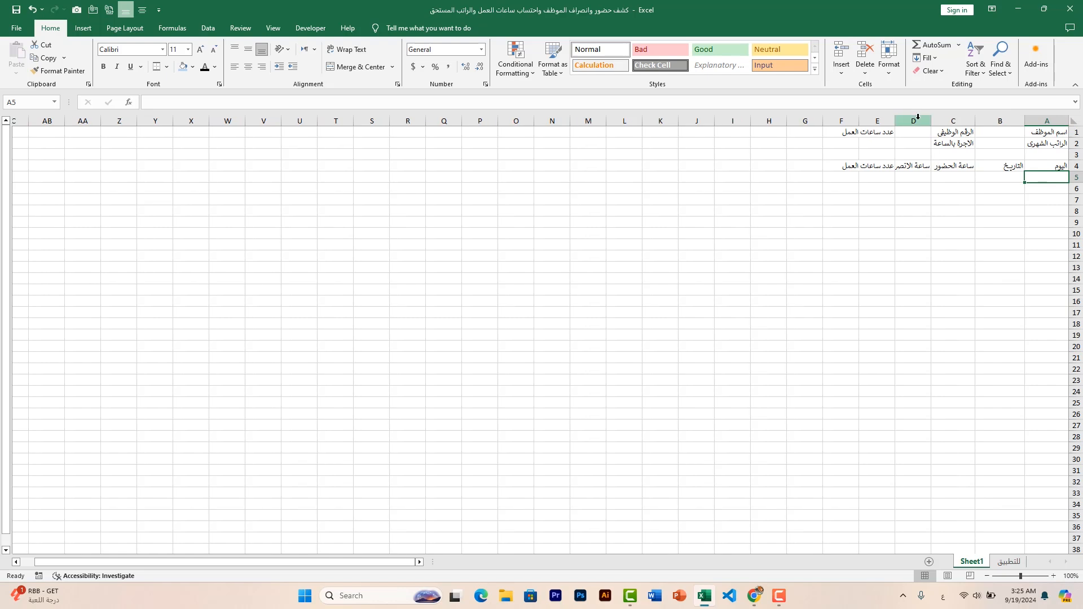
pyautogui.moveTo(895, 120); pyautogui.dragTo(875, 120)
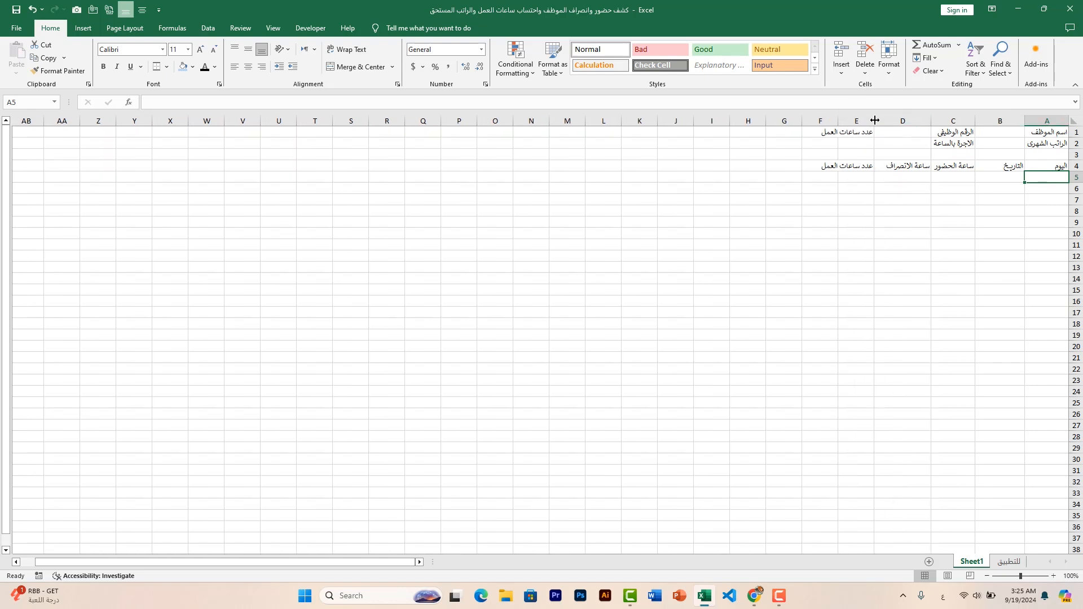
pyautogui.doubleClick(838, 119)
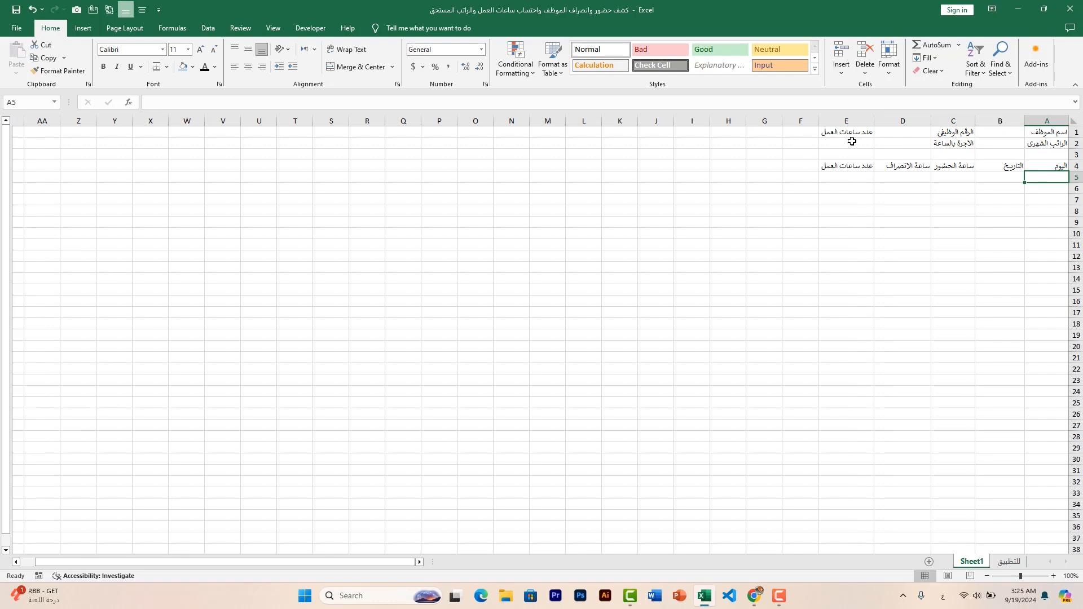
# Format the employee information block A1:E2 as bold, size 14, centered horizontally and vertically
pyautogui.moveTo(1043, 134); pyautogui.dragTo(852, 141)
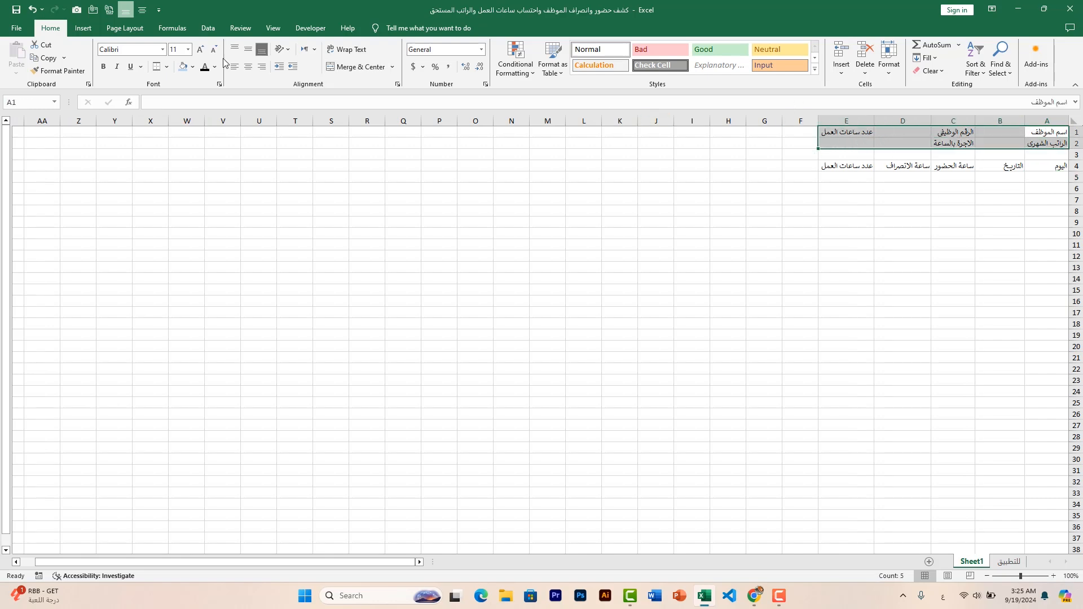
pyautogui.click(105, 67)
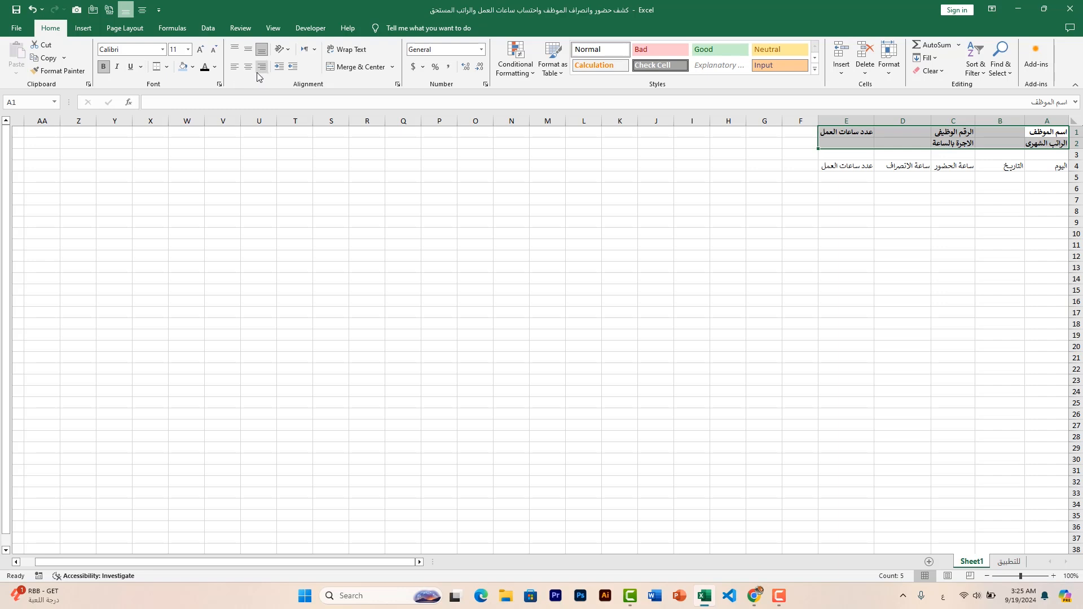
pyautogui.click(249, 51)
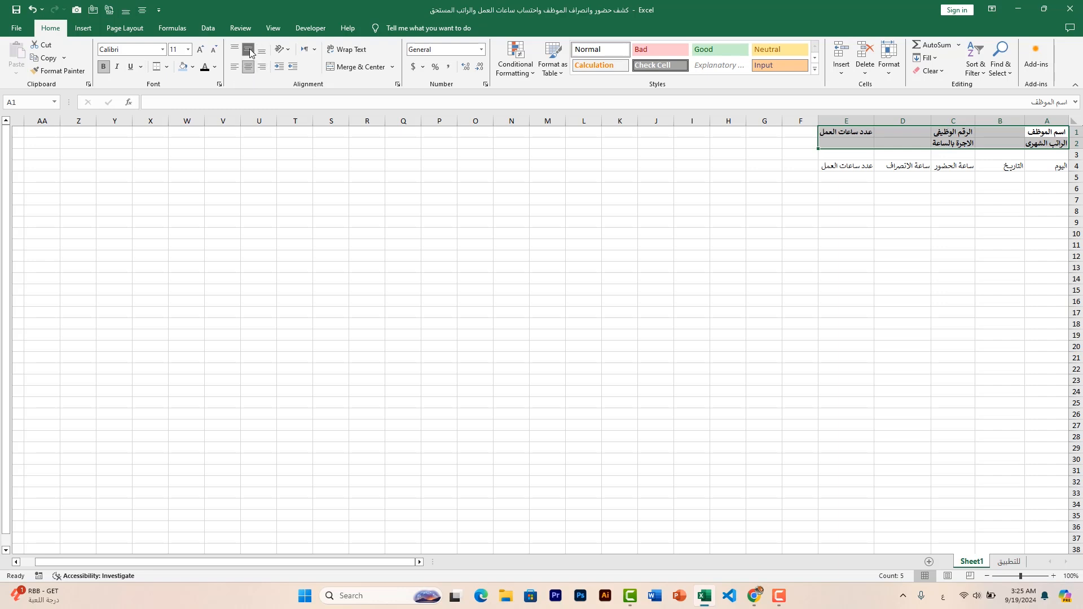
pyautogui.click(200, 50)
pyautogui.click(201, 50)
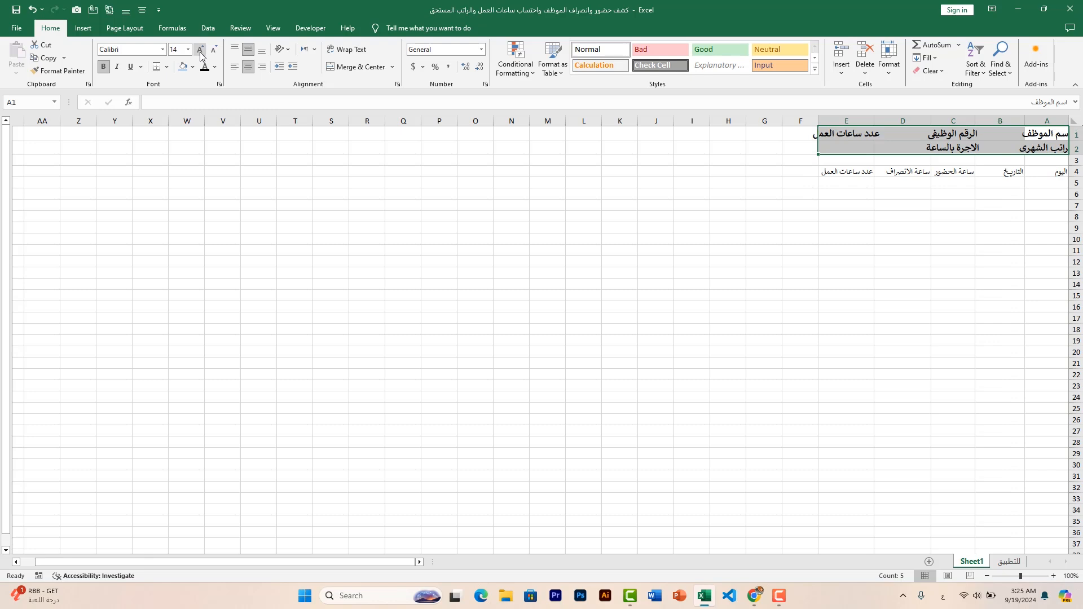
# Widen columns A, C and E to fit the enlarged labels, and add a bottom border to A1:E2
pyautogui.doubleClick(818, 121)
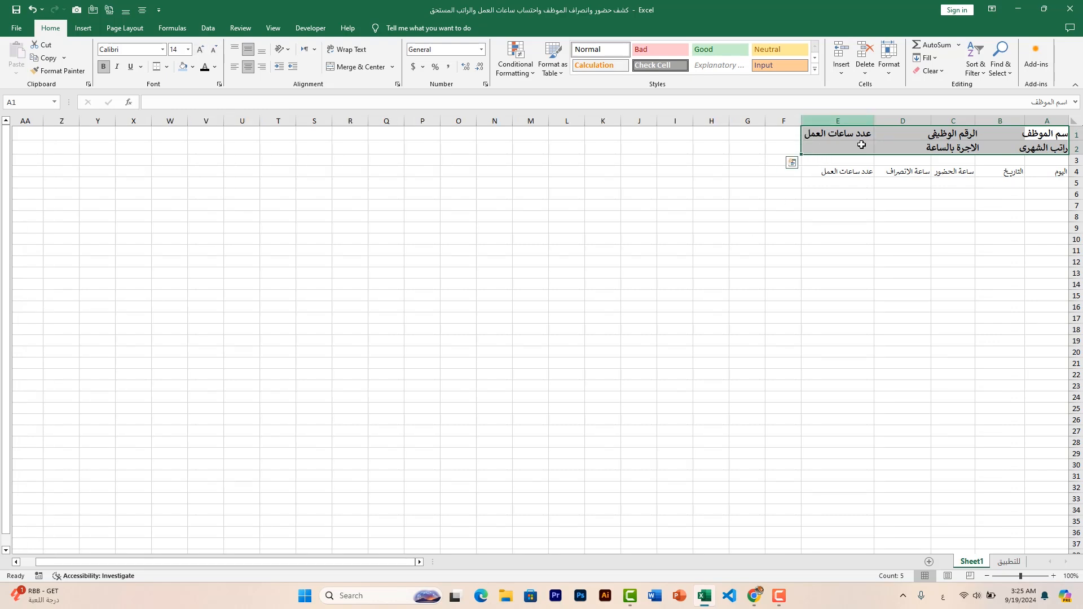
pyautogui.doubleClick(930, 120)
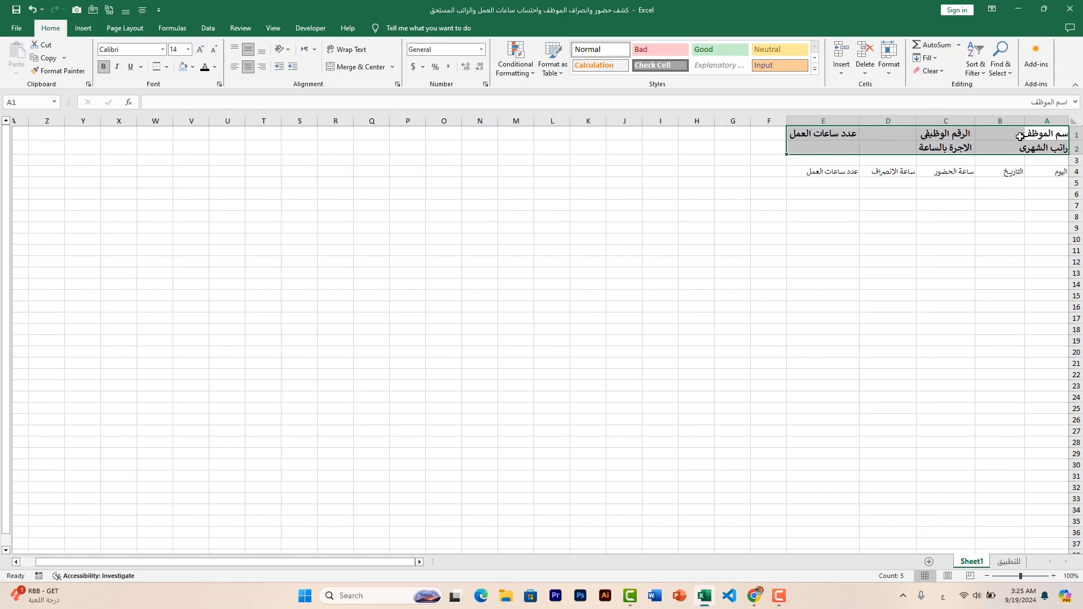
pyautogui.moveTo(1024, 124); pyautogui.dragTo(956, 119)
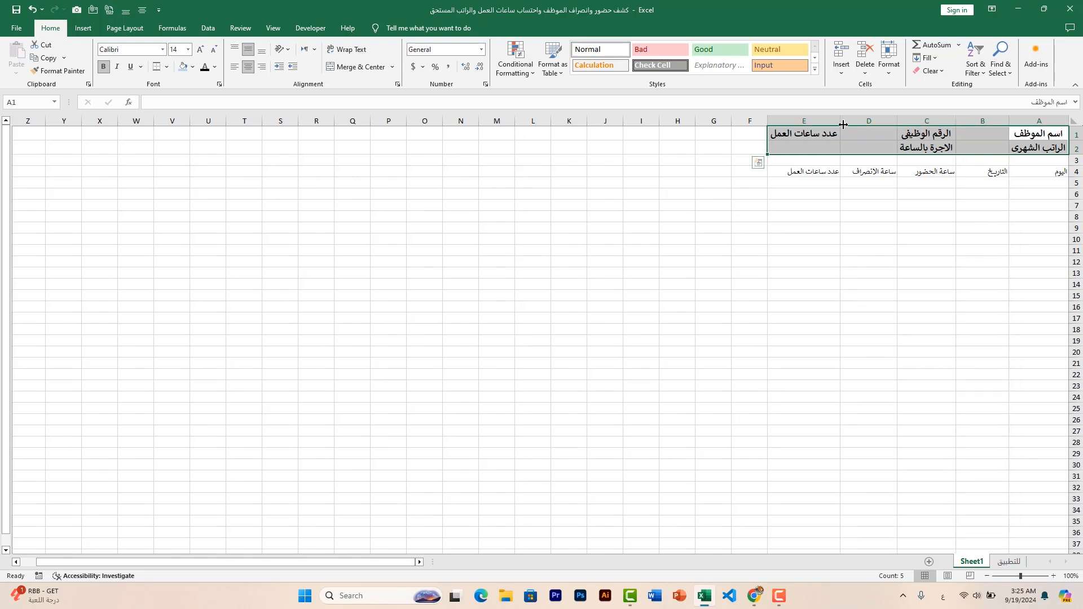
pyautogui.click(157, 67)
pyautogui.click(637, 296)
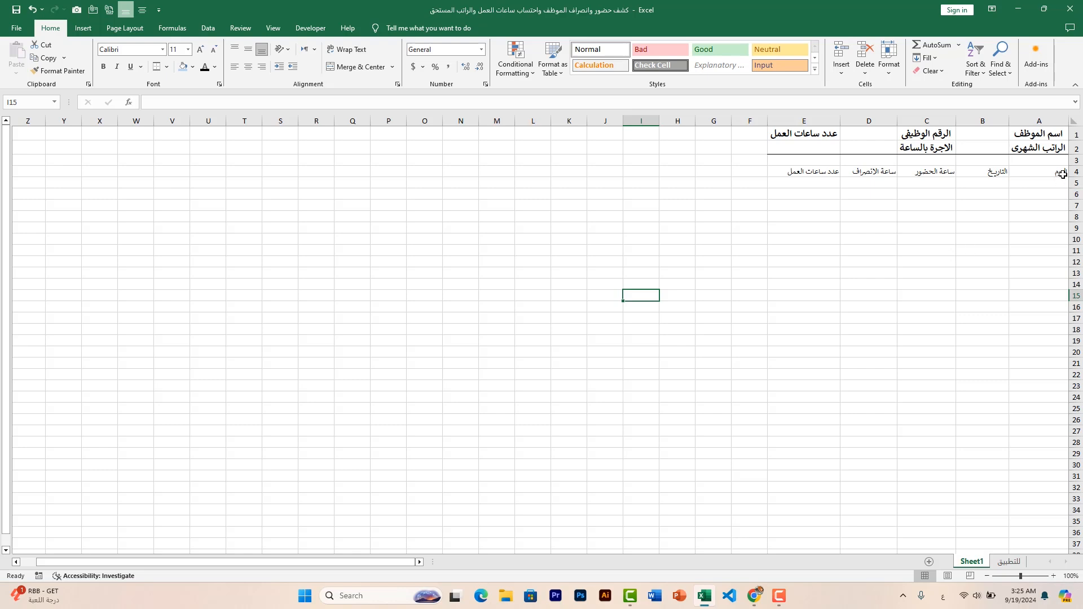
# Make the attendance table range A4:E22 bold and center its contents horizontally and vertically
pyautogui.moveTo(1059, 173); pyautogui.dragTo(814, 375)
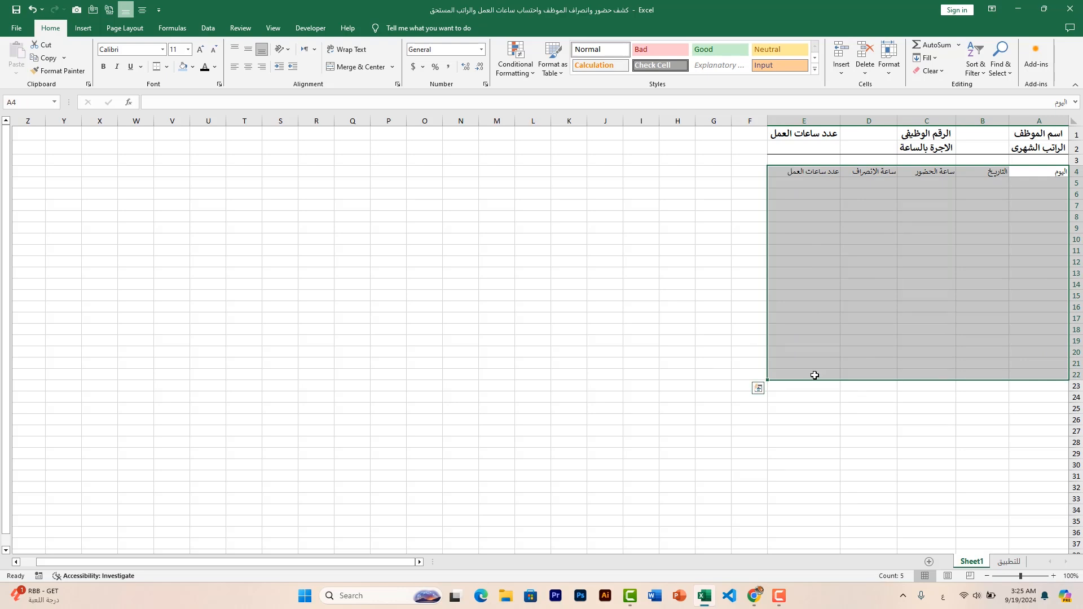
pyautogui.click(103, 66)
pyautogui.click(249, 67)
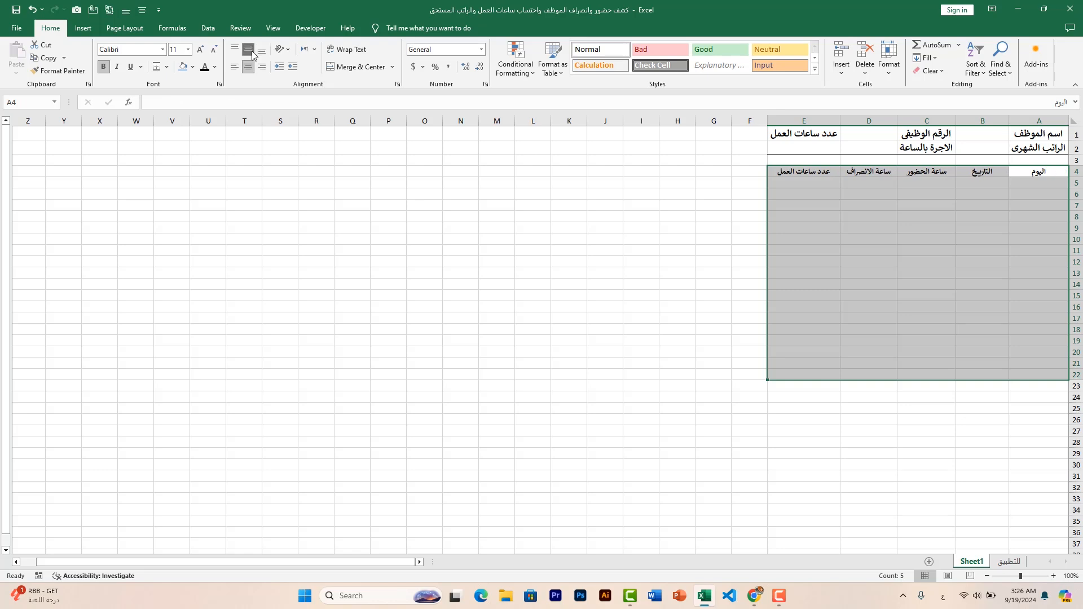
# Apply all borders to the attendance table range A4:E22
pyautogui.click(166, 67)
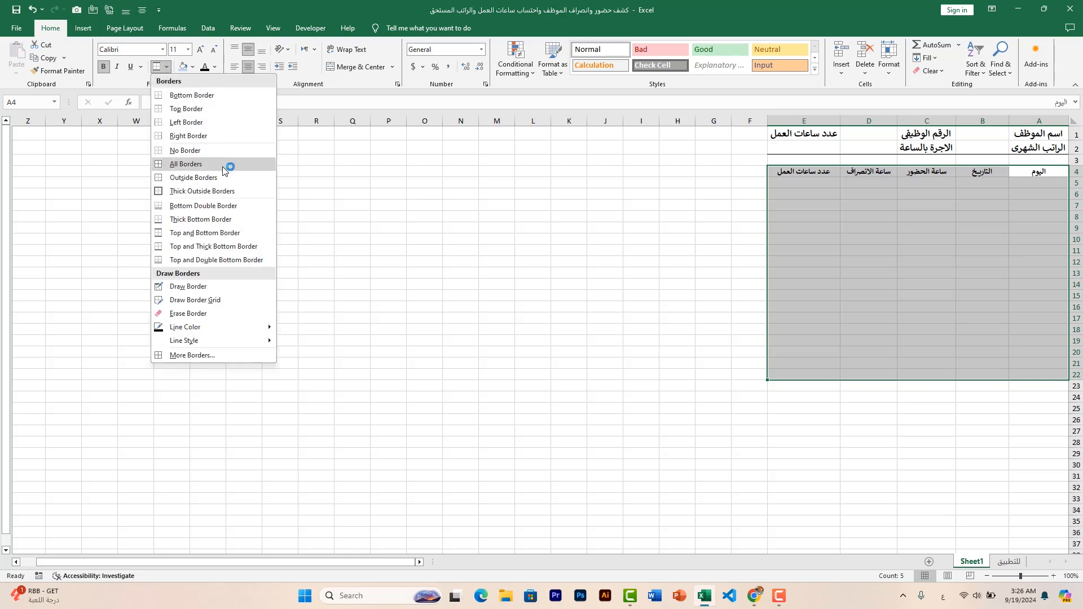
pyautogui.click(186, 164)
pyautogui.click(981, 442)
# Merge and center cells A22:D22 in the last row of the table
pyautogui.click(1036, 366)
pyautogui.moveTo(1036, 366); pyautogui.dragTo(984, 372)
pyautogui.click(1050, 374)
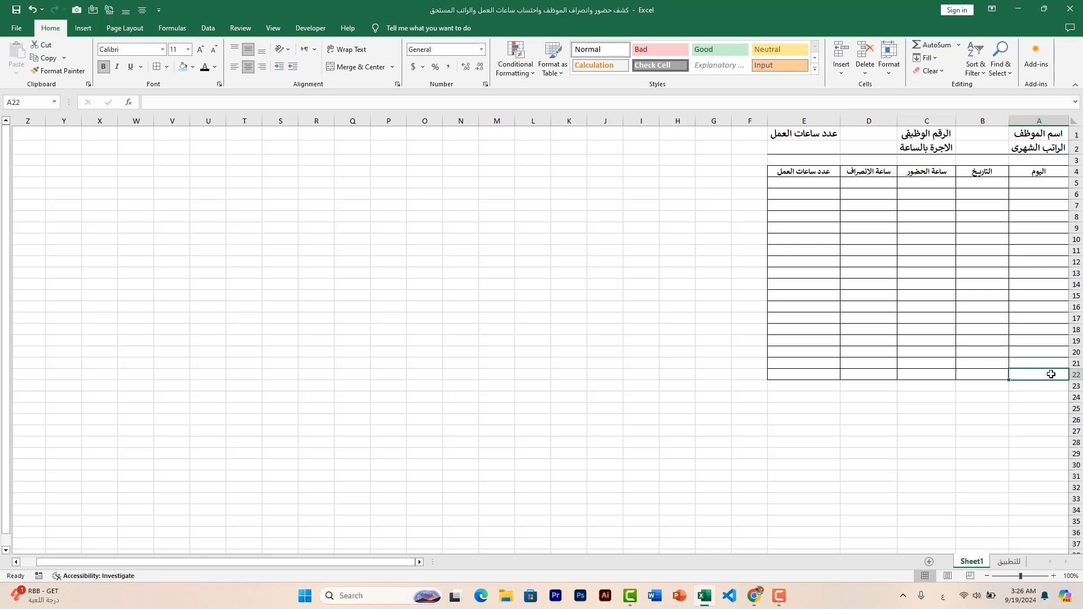
pyautogui.moveTo(1052, 373); pyautogui.dragTo(890, 376)
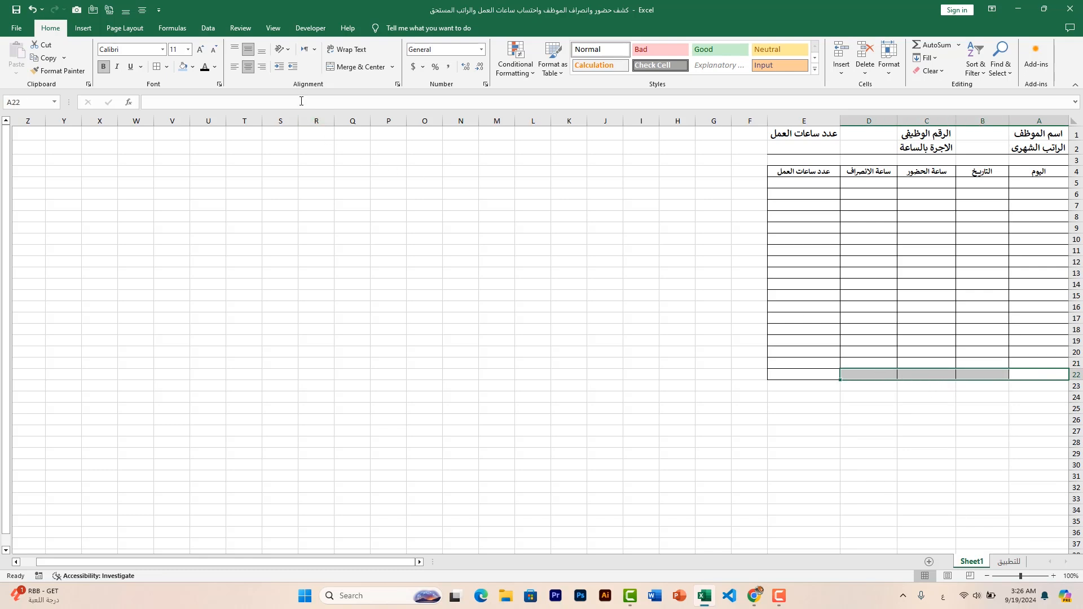
pyautogui.click(353, 67)
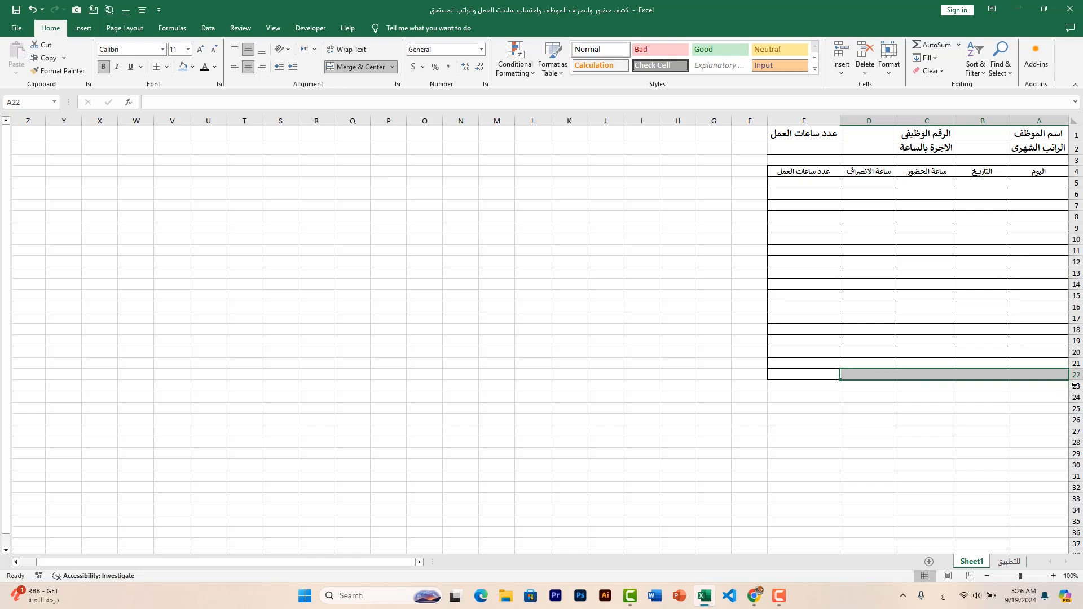
# Make row 22 slightly taller, then merge and center cells A21:D21 directly above it
pyautogui.moveTo(1074, 379); pyautogui.dragTo(886, 365)
pyautogui.click(990, 411)
pyautogui.click(1035, 367)
pyautogui.hotkey('ctrl', 'z')
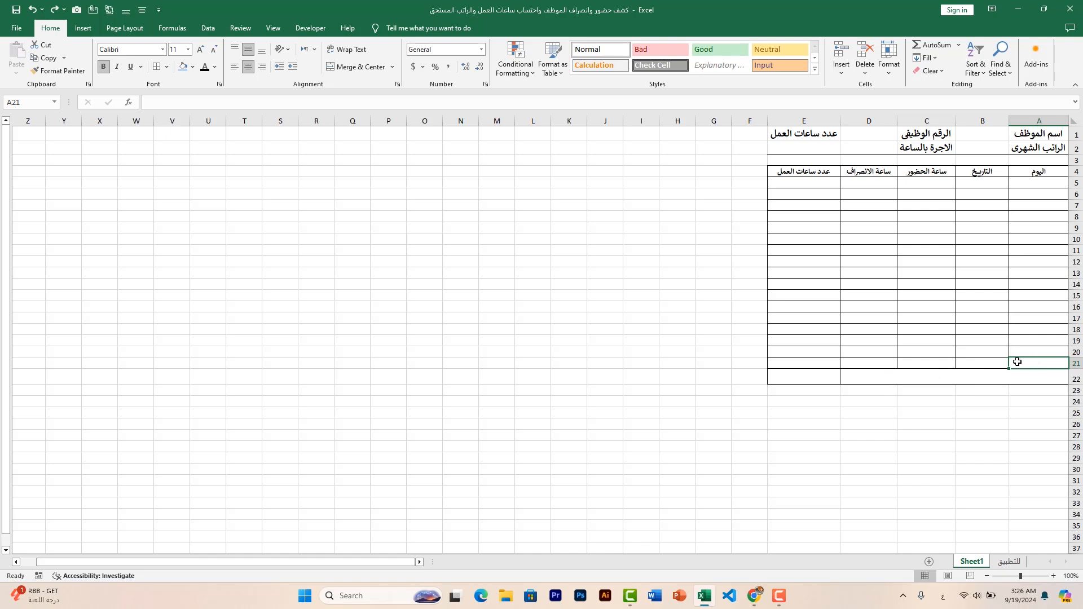
pyautogui.moveTo(1017, 362); pyautogui.dragTo(883, 362)
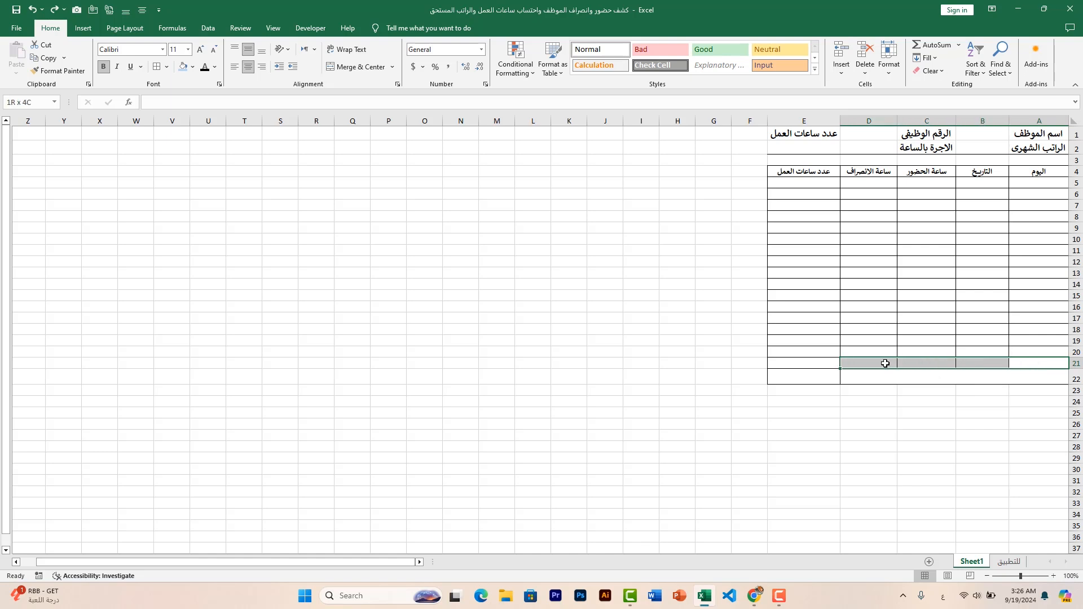
pyautogui.click(347, 68)
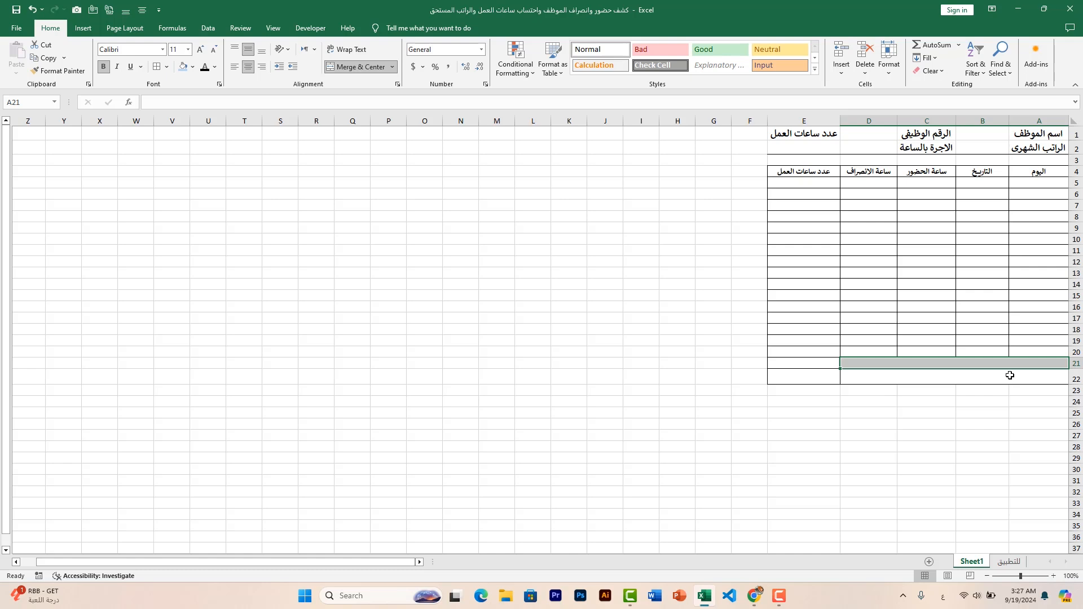
# Label the merged cell in row 21 "مجموع ساعات العمل" and the one in row 22 "الاجرة حسب ساعات العمل"
pyautogui.write('مج')
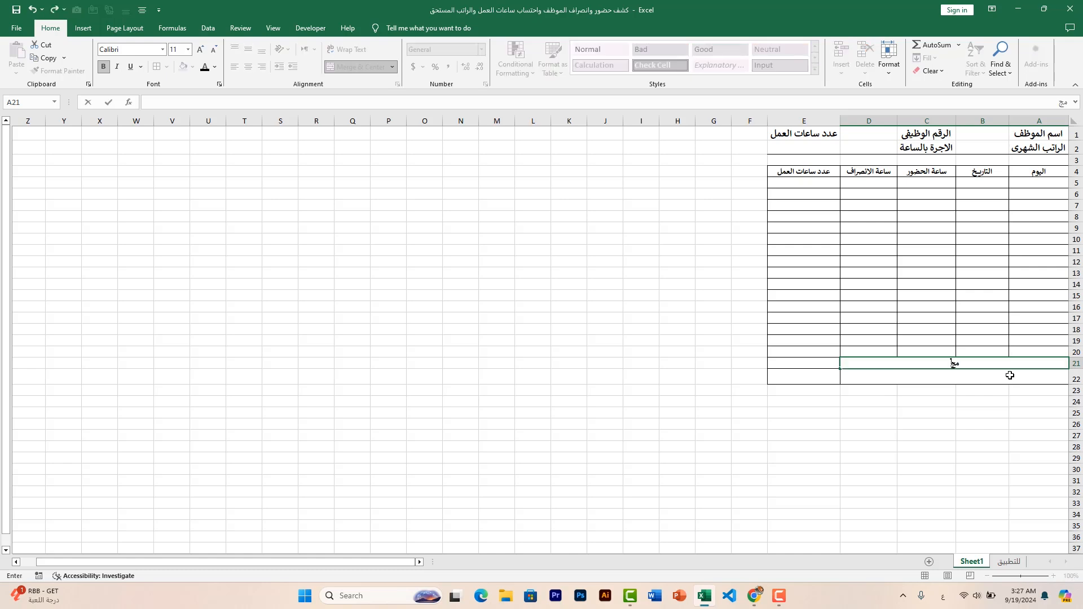
pyautogui.write('موع ساعات العمل')
pyautogui.click(1002, 377)
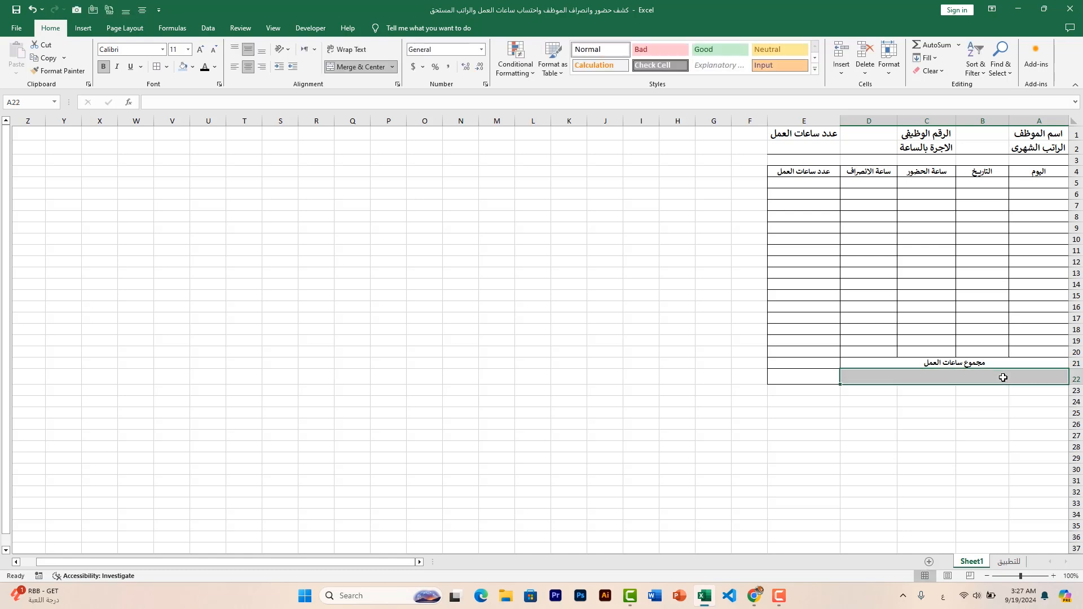
pyautogui.write('الاجرة حس')
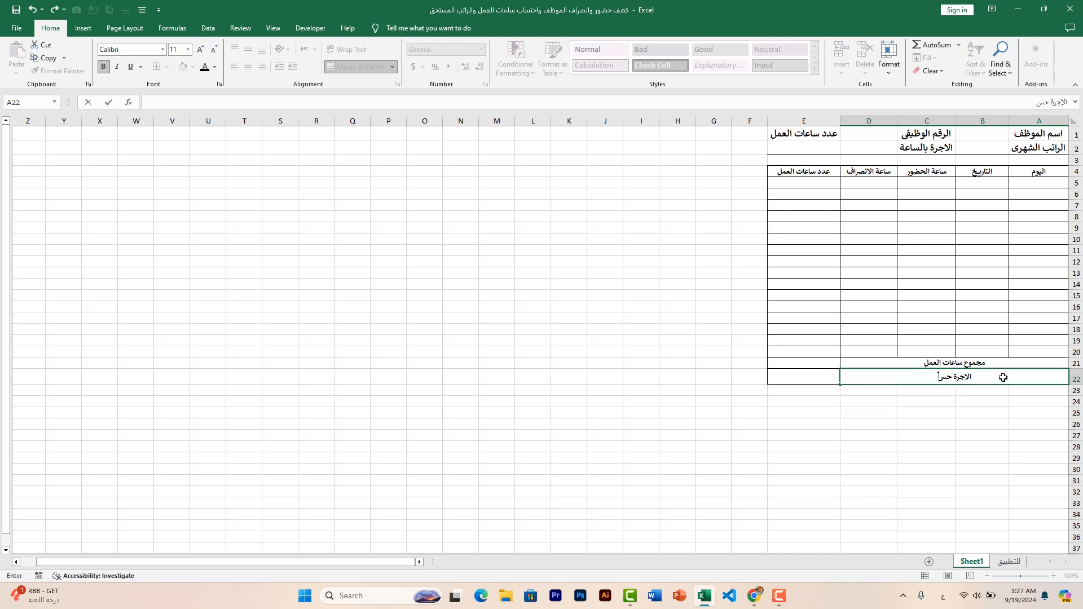
pyautogui.write('ب ساعات العمل')
pyautogui.click(824, 366)
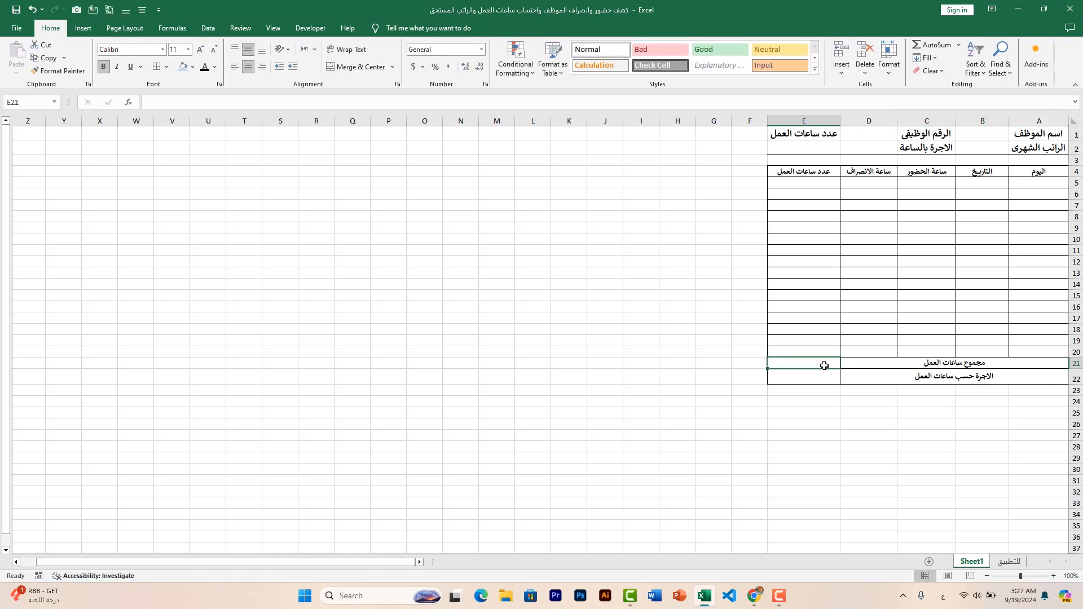
# Increase the height of row 21 to roughly match row 22
pyautogui.click(808, 379)
pyautogui.click(812, 362)
pyautogui.click(813, 375)
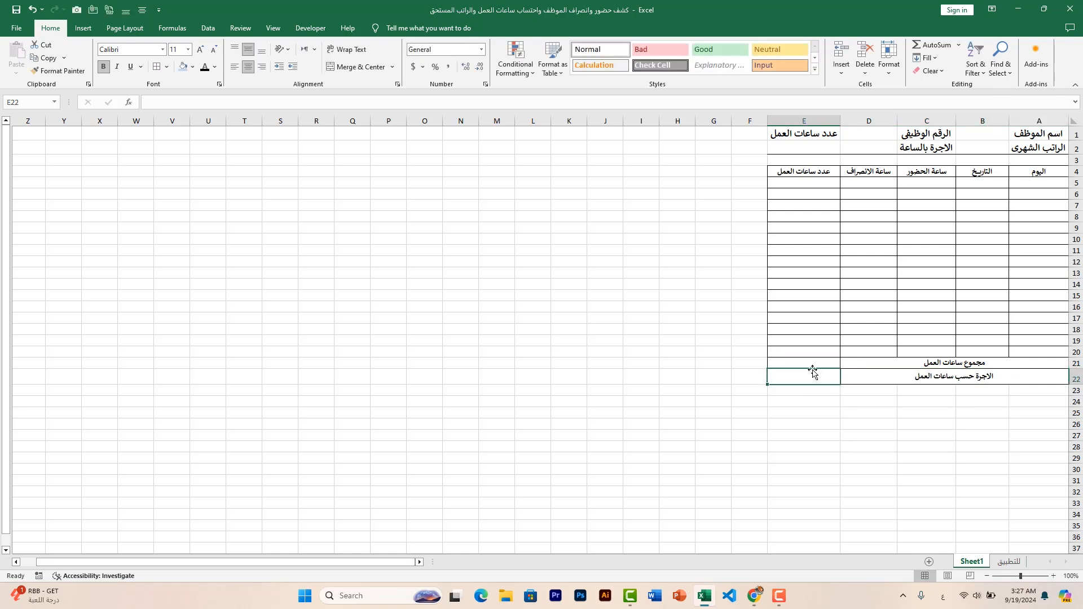
pyautogui.click(813, 364)
pyautogui.click(815, 379)
pyautogui.click(816, 364)
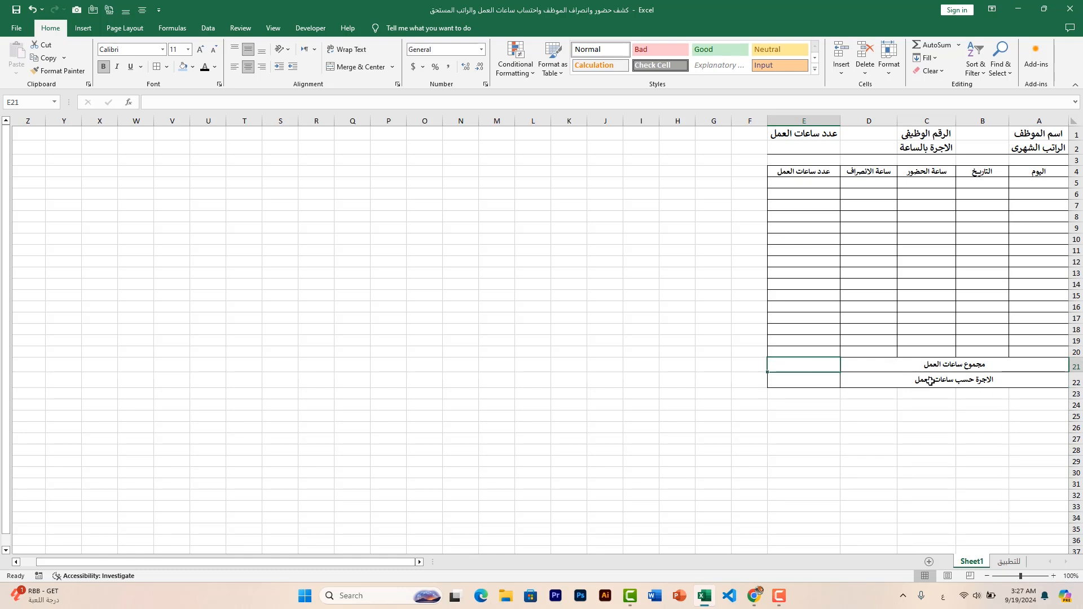
# Enlarge the table headers in A4:E4 to size 14 and give them a blue fill
pyautogui.moveTo(1046, 173); pyautogui.dragTo(817, 174)
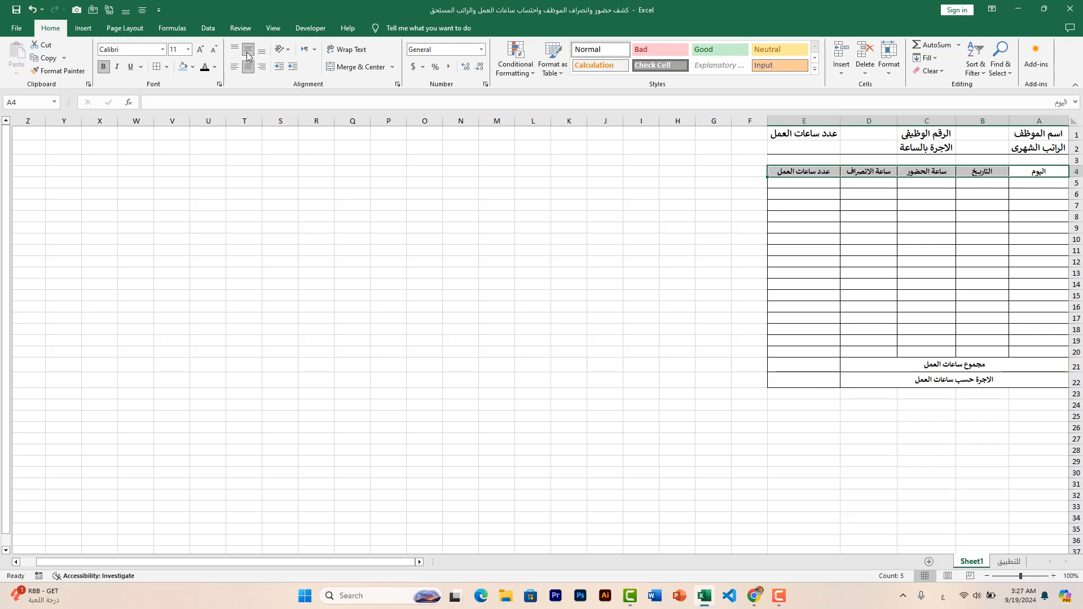
pyautogui.click(200, 51)
pyautogui.click(201, 51)
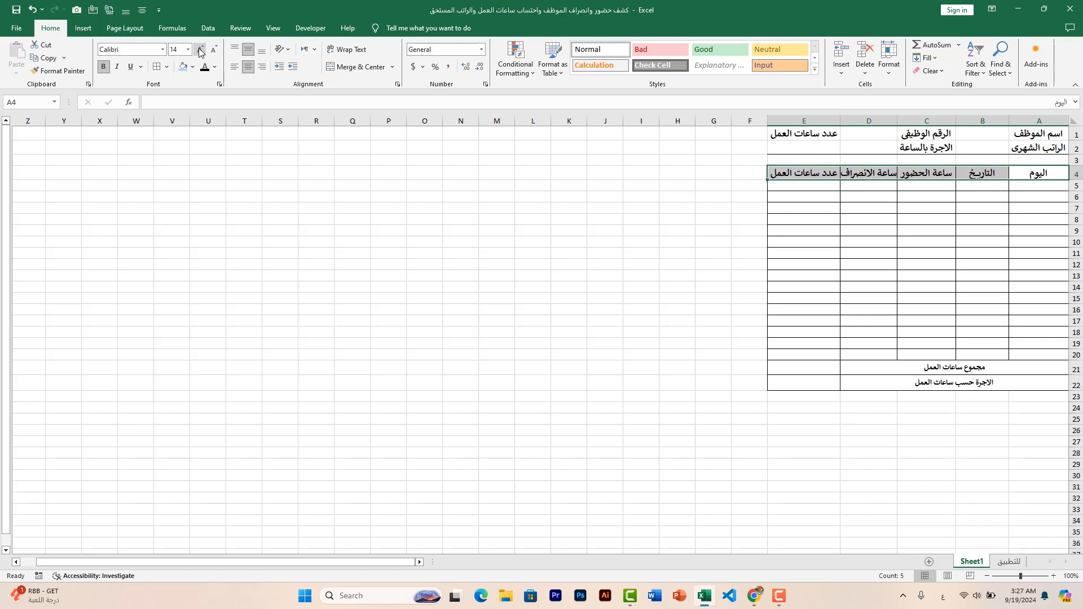
pyautogui.click(193, 66)
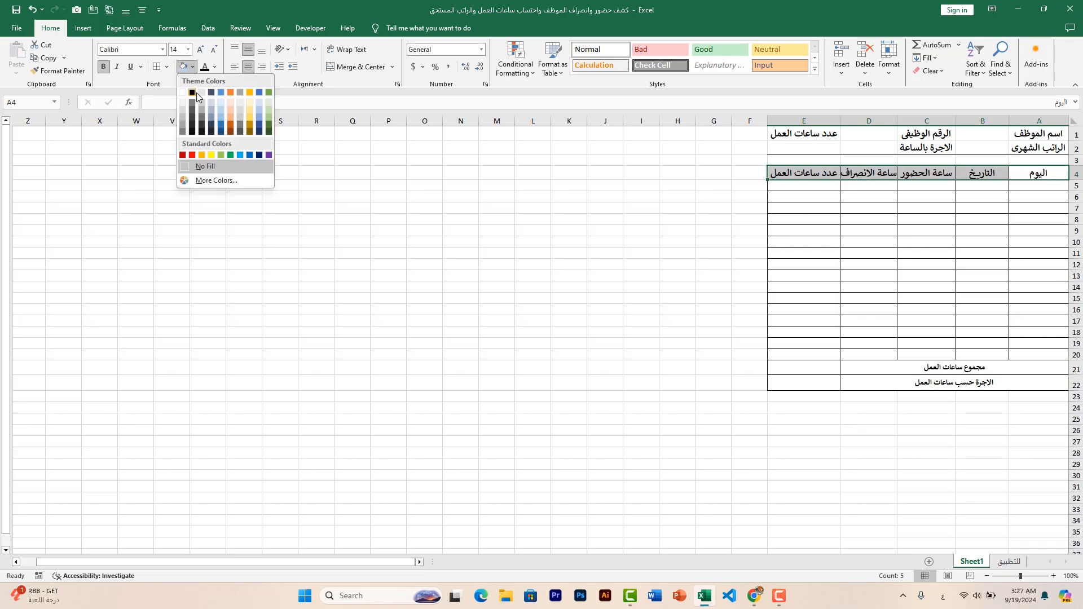
pyautogui.click(223, 93)
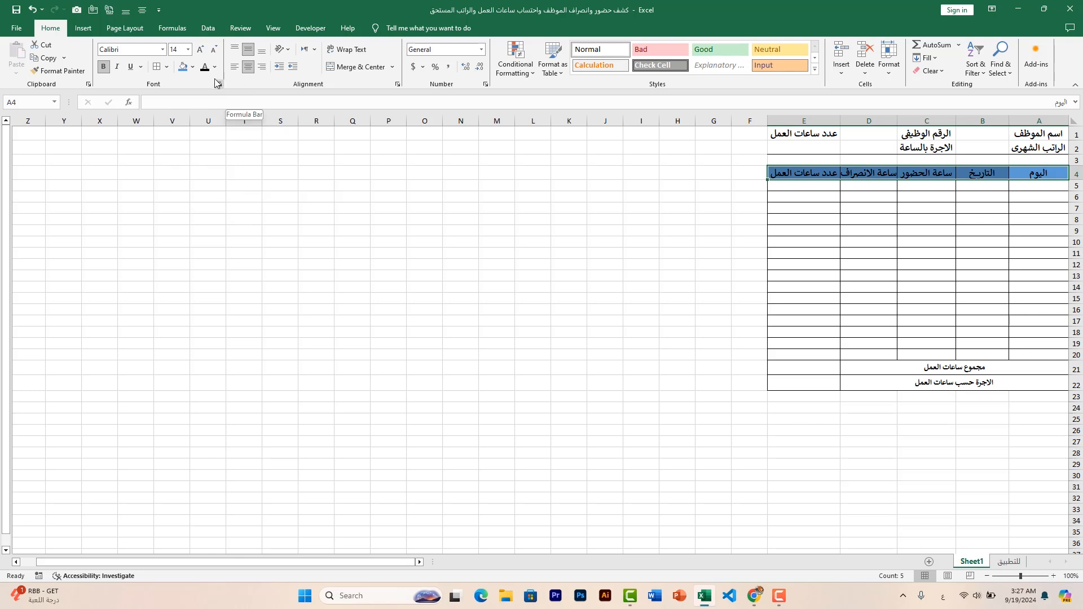
# Set the header text in A4:E4 to black and autofit column D to its enlarged header
pyautogui.click(214, 68)
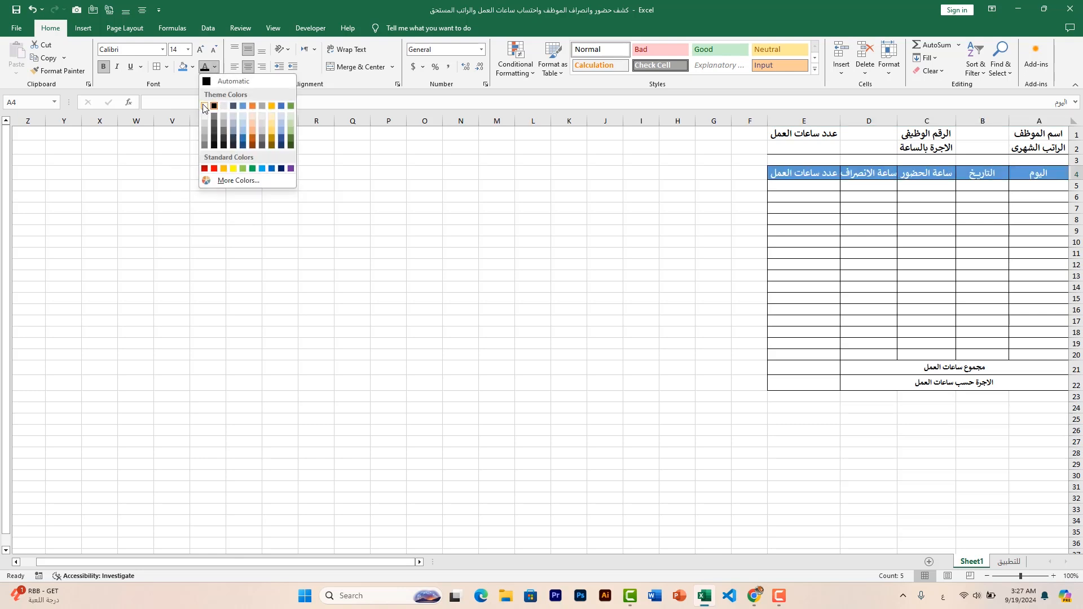
pyautogui.click(213, 106)
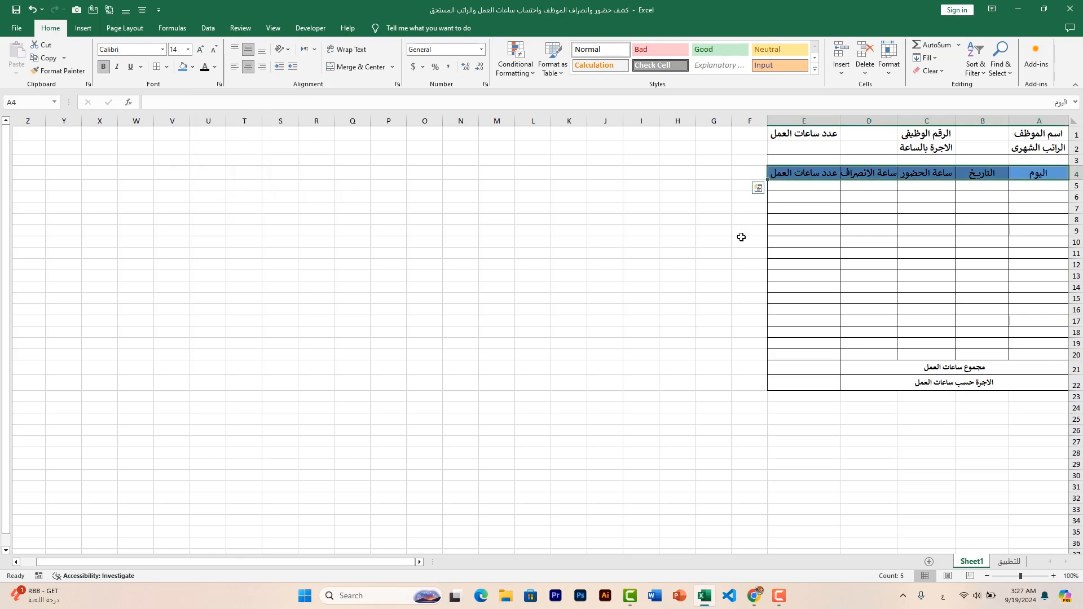
pyautogui.doubleClick(840, 121)
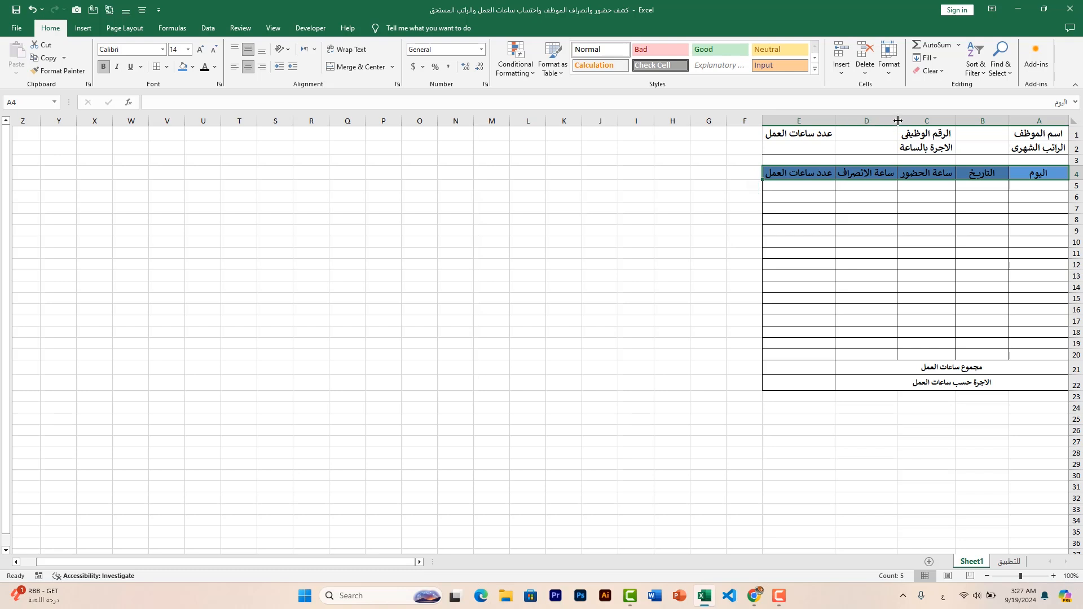
pyautogui.click(982, 230)
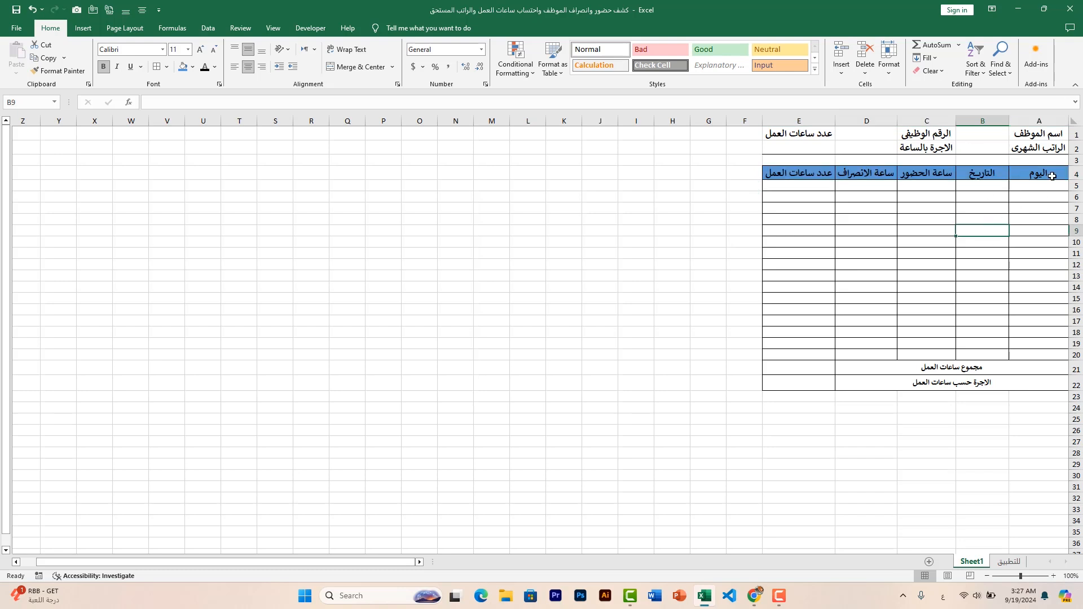
# Format the employee name and monthly salary labels in A1:A2 with a red fill and white text
pyautogui.moveTo(1054, 134); pyautogui.dragTo(1046, 147)
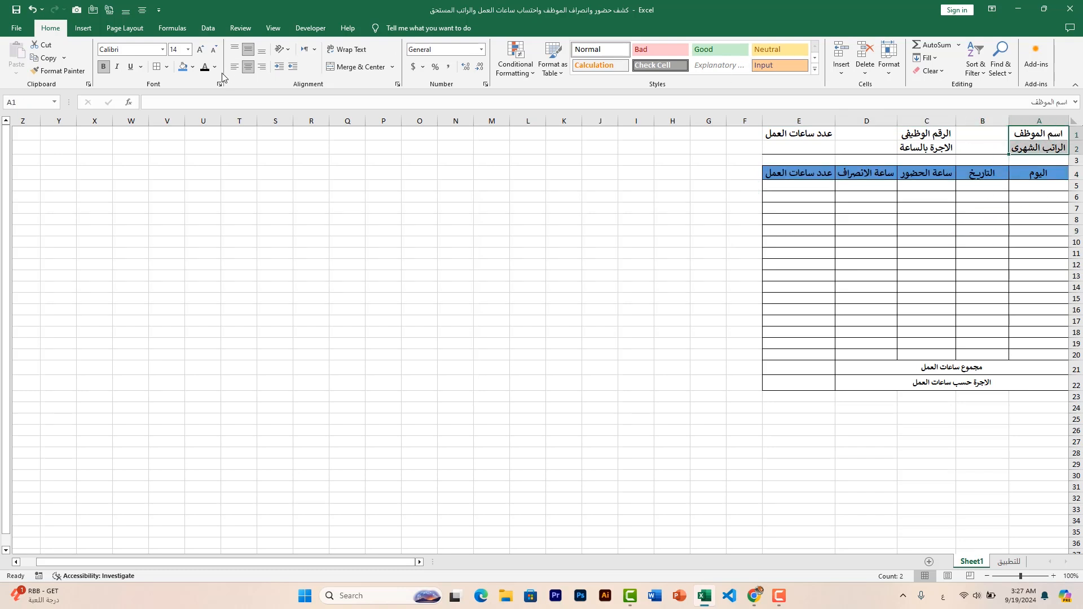
pyautogui.click(192, 69)
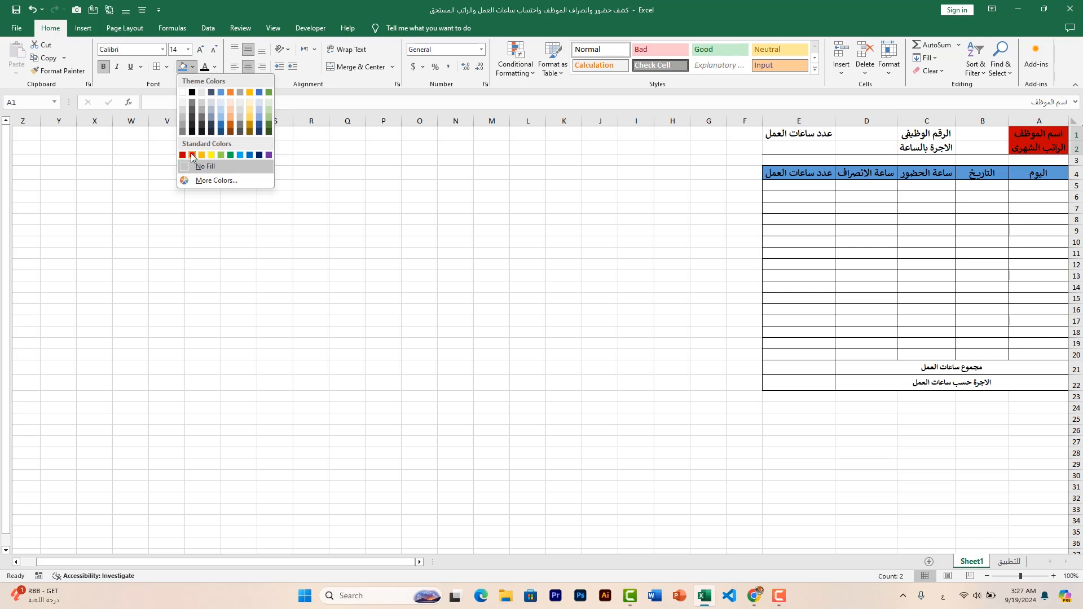
pyautogui.click(191, 155)
pyautogui.click(214, 67)
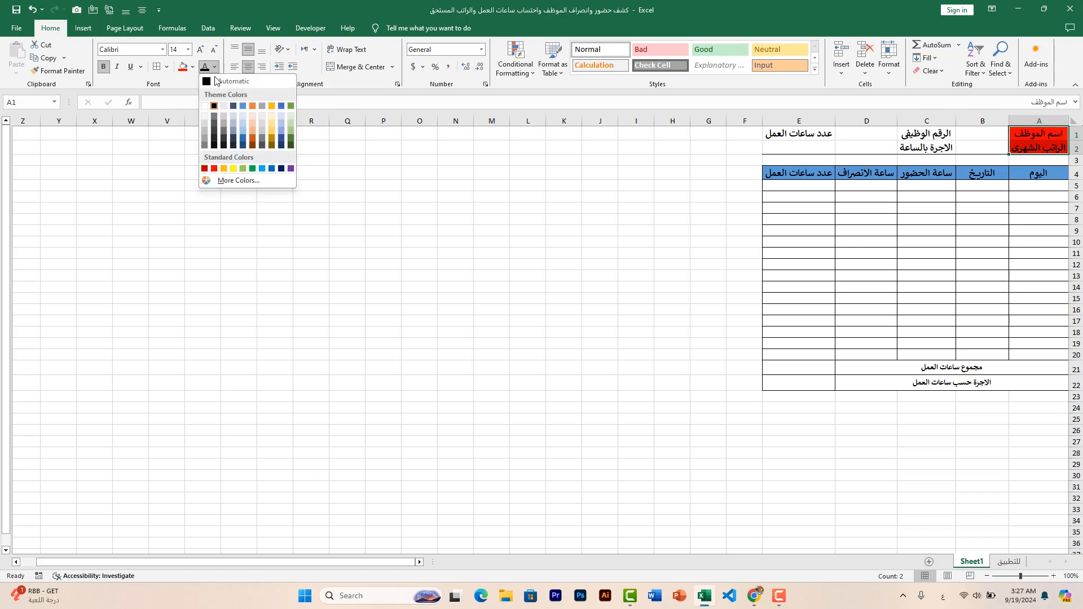
pyautogui.click(206, 107)
# Apply the same red fill and white text to the labels in C1:C2 and E1
pyautogui.moveTo(911, 134); pyautogui.dragTo(911, 150)
pyautogui.click(183, 66)
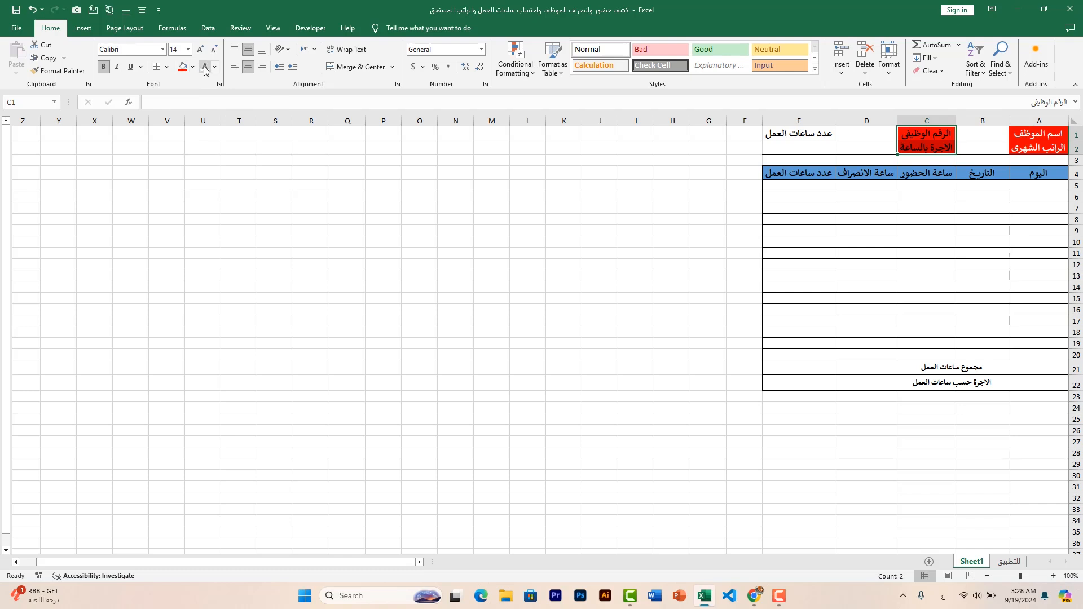
pyautogui.click(205, 66)
pyautogui.click(439, 182)
pyautogui.click(807, 134)
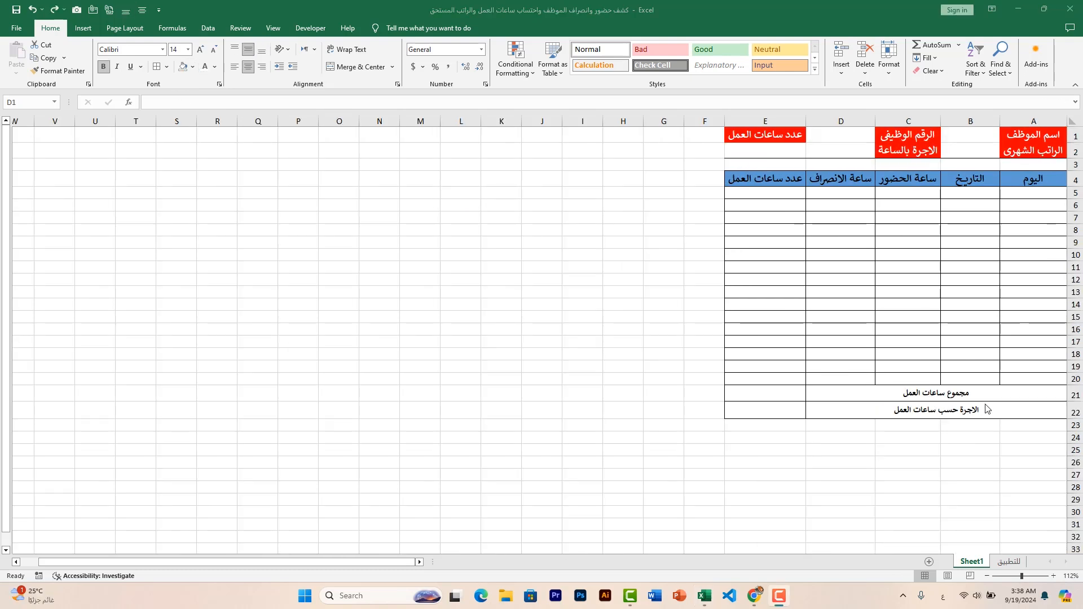
# Fill the merged total label cells in rows 21 and 22 with orange
pyautogui.click(967, 393)
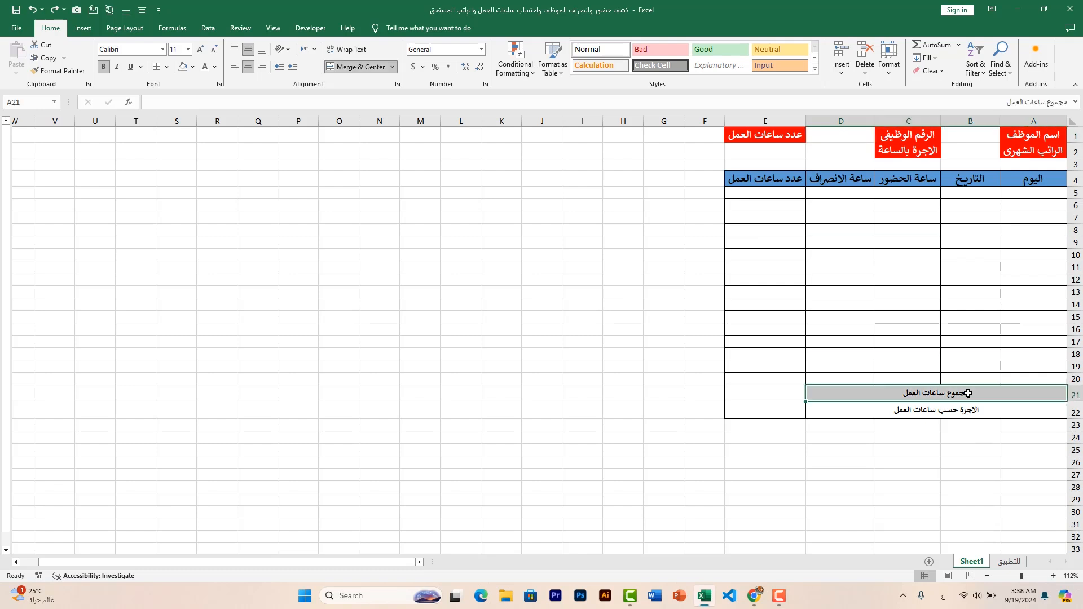
pyautogui.click(192, 67)
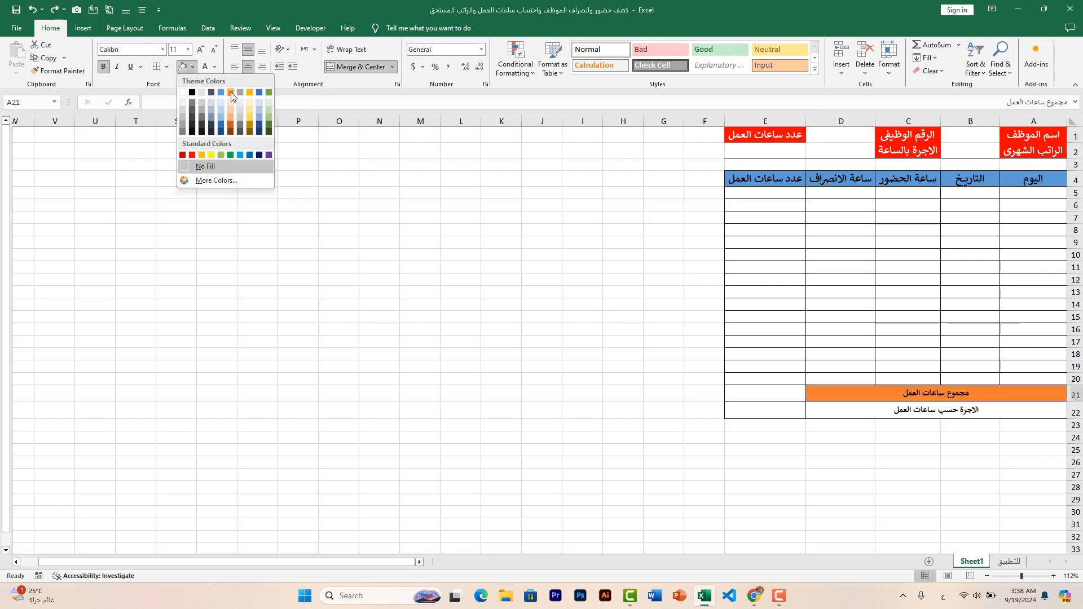
pyautogui.click(231, 92)
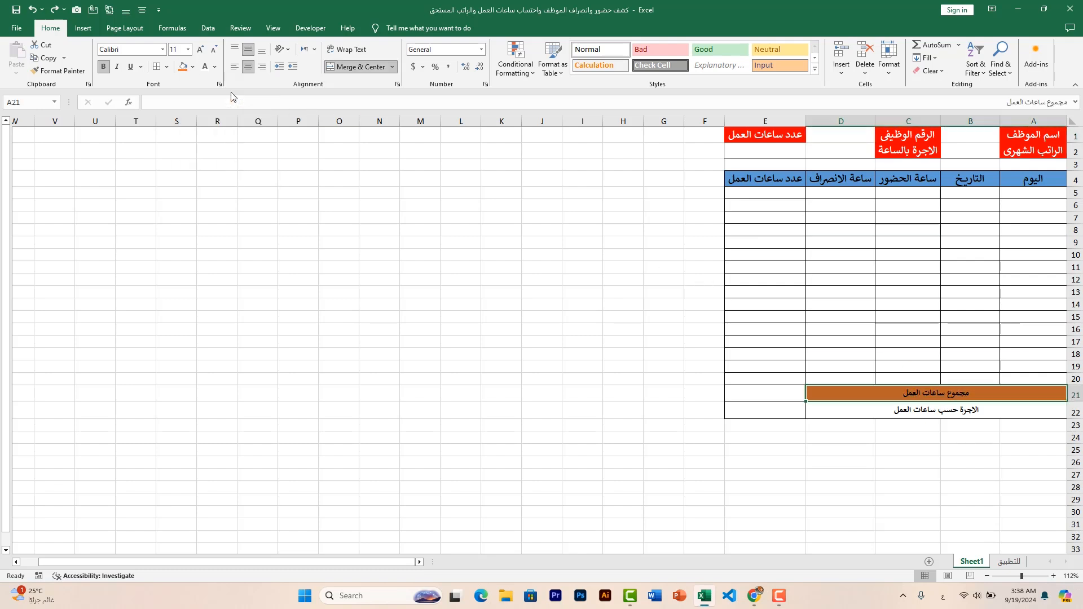
pyautogui.click(897, 417)
pyautogui.click(185, 69)
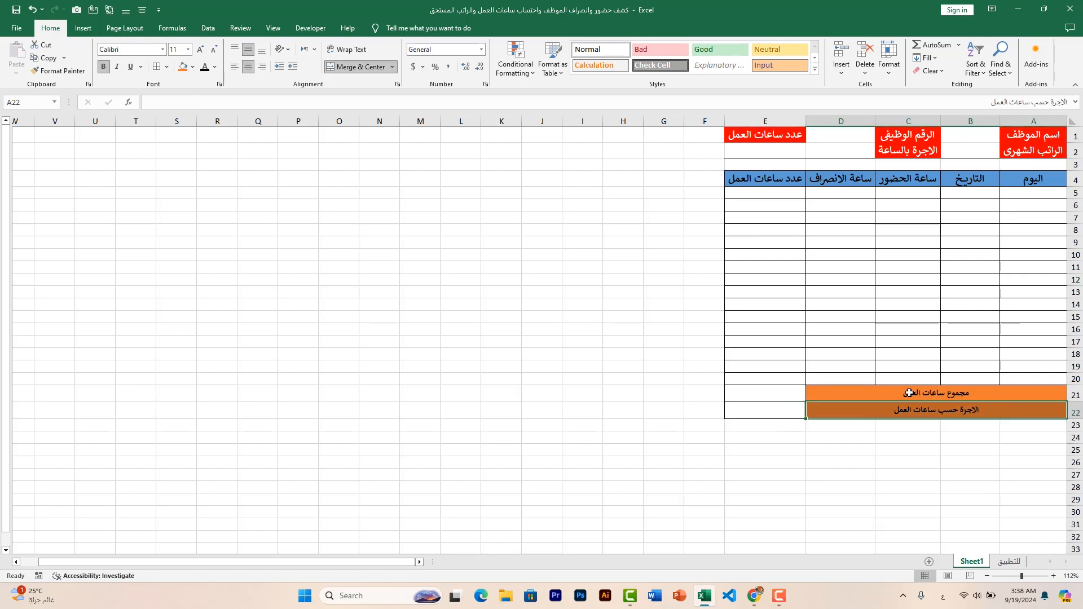
# Enter the employee's full name in B1 and a monthly salary of 5000 in B2
pyautogui.click(981, 132)
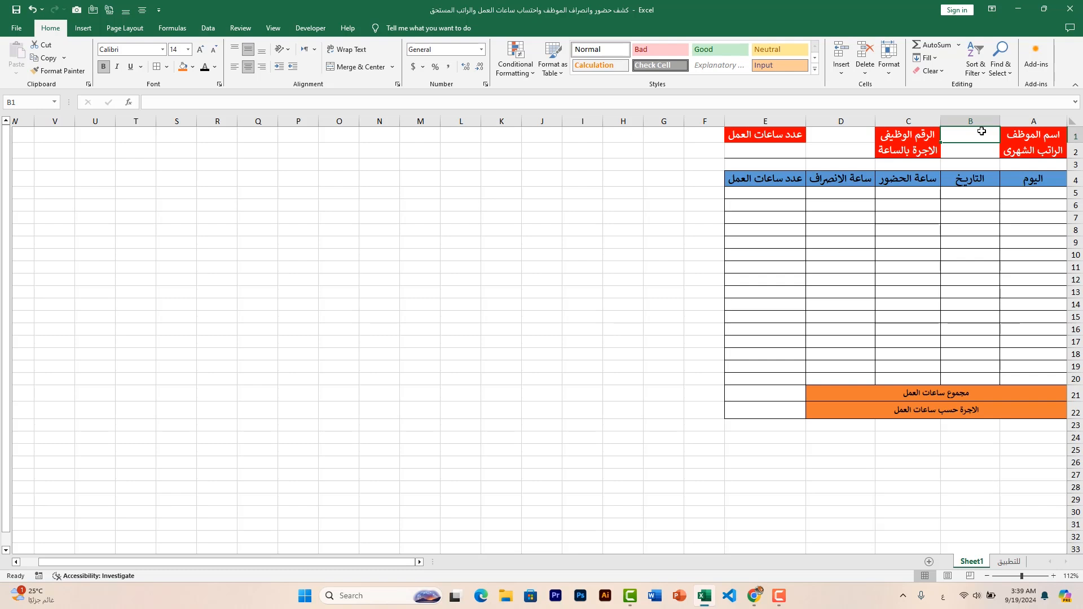
pyautogui.write('ح')
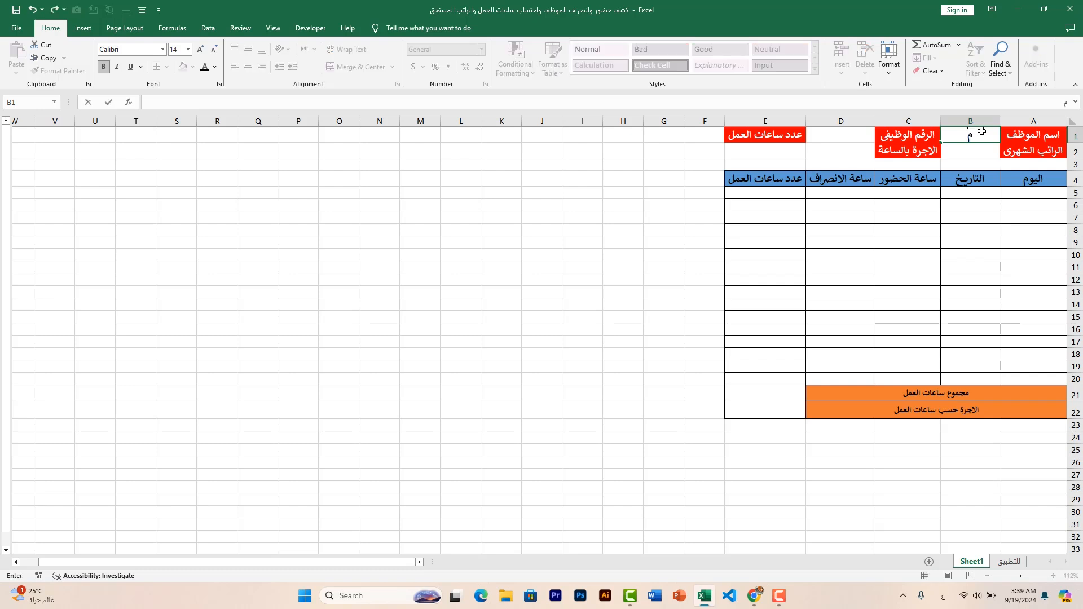
pyautogui.write('حمد حسن')
pyautogui.click(977, 154)
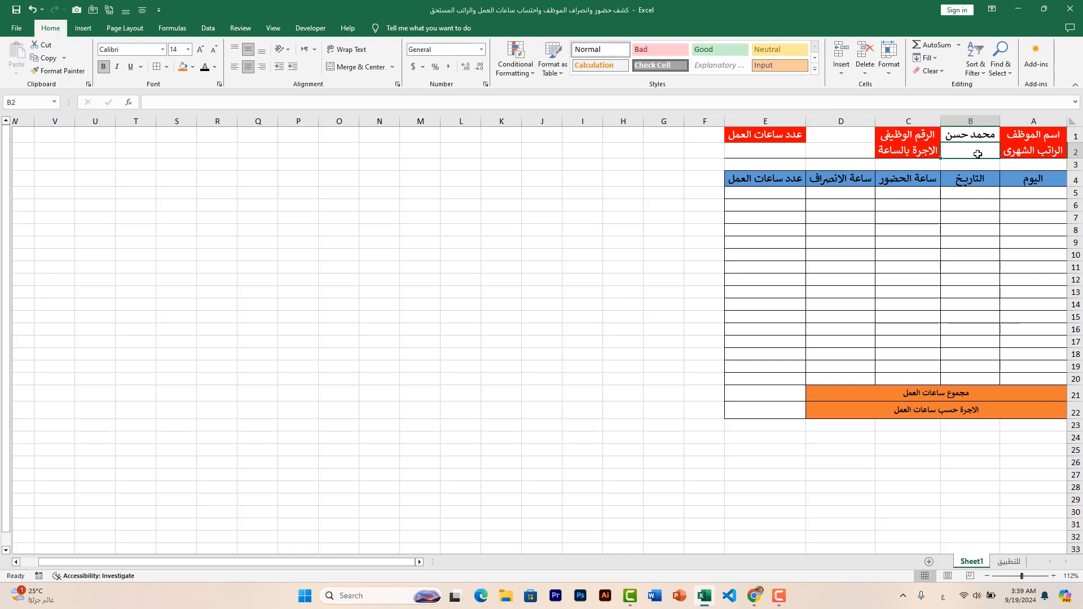
pyautogui.write('5000')
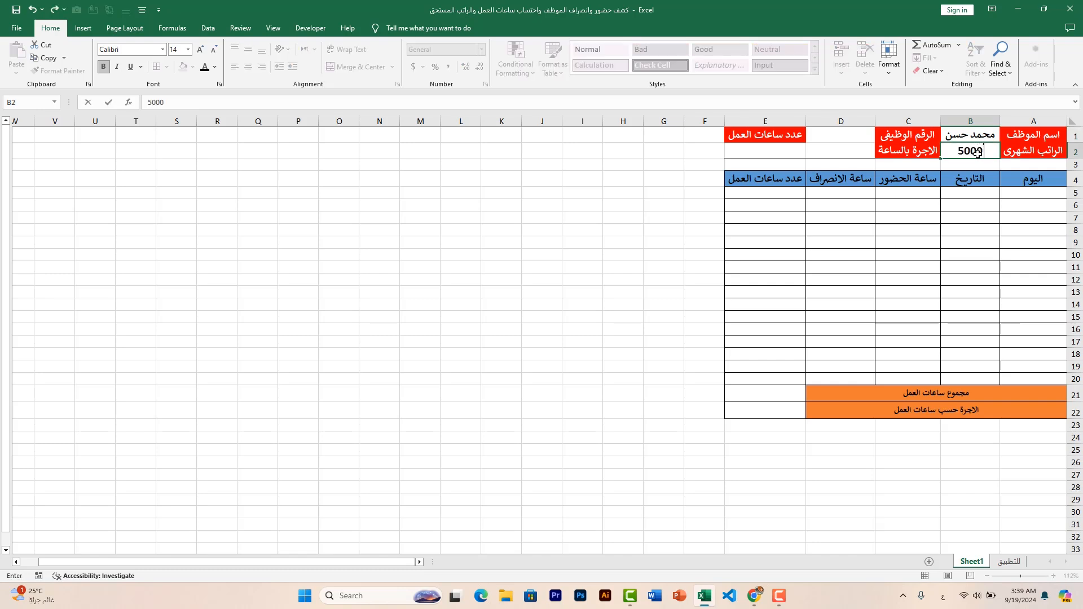
pyautogui.click(849, 140)
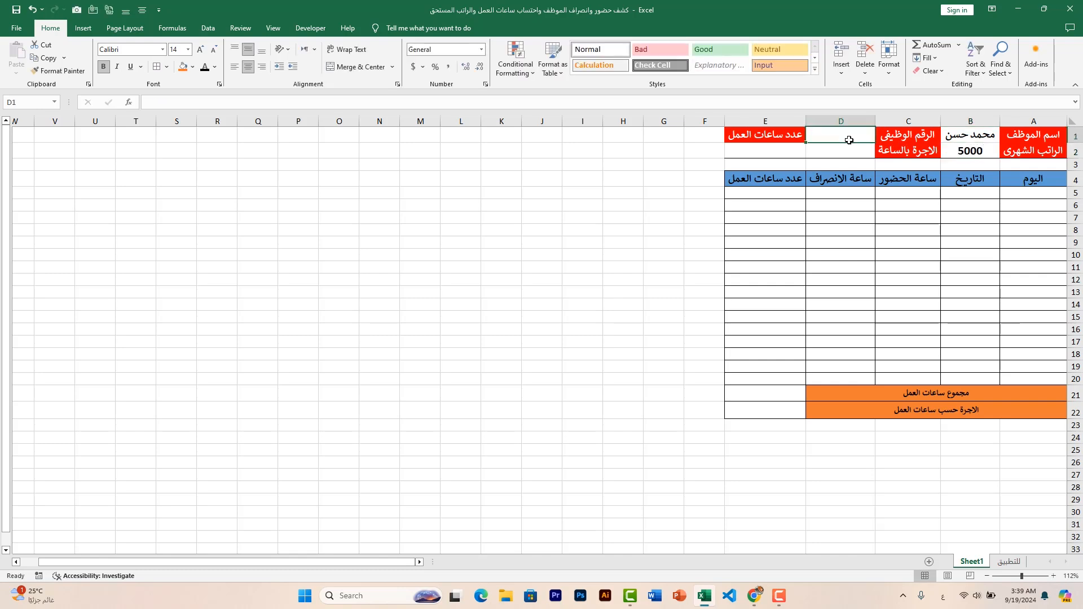
# Enter the employee's job number in D1 and 8 as the number of working hours in E2
pyautogui.write('849')
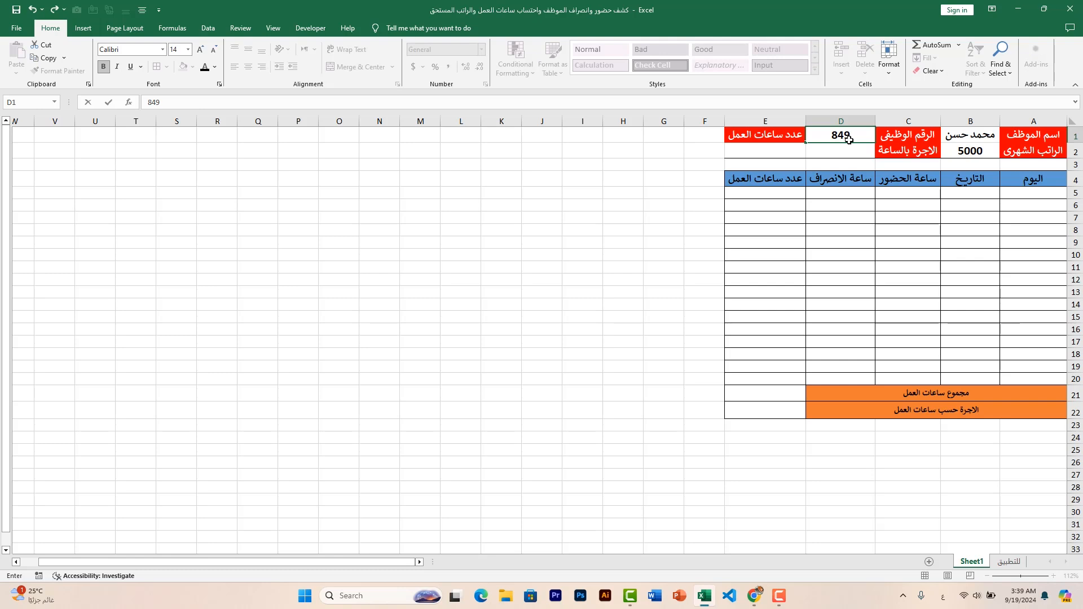
pyautogui.write('9')
pyautogui.click(782, 151)
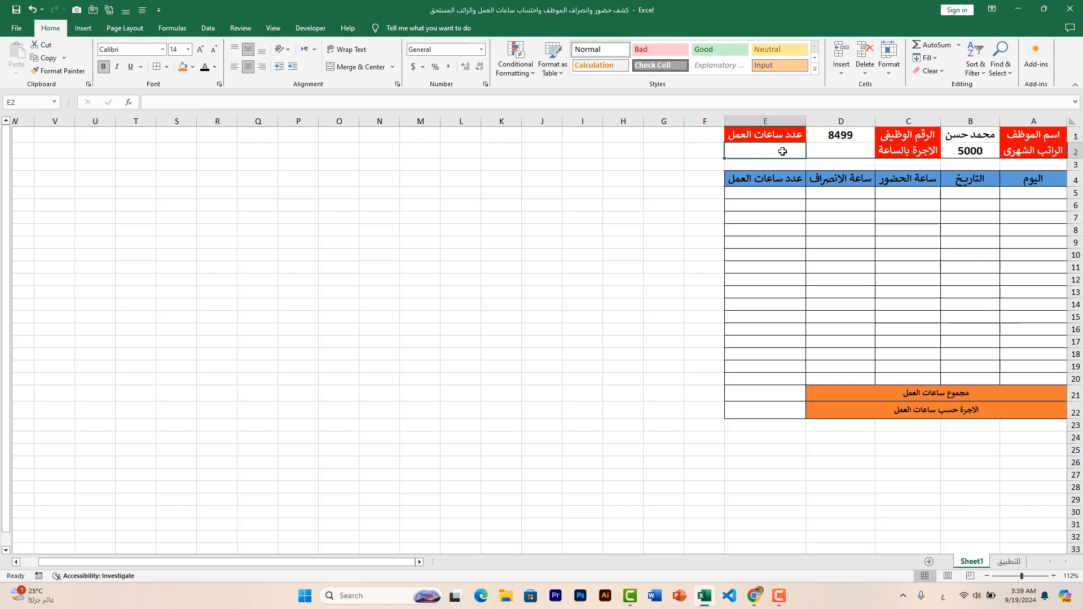
pyautogui.write('8')
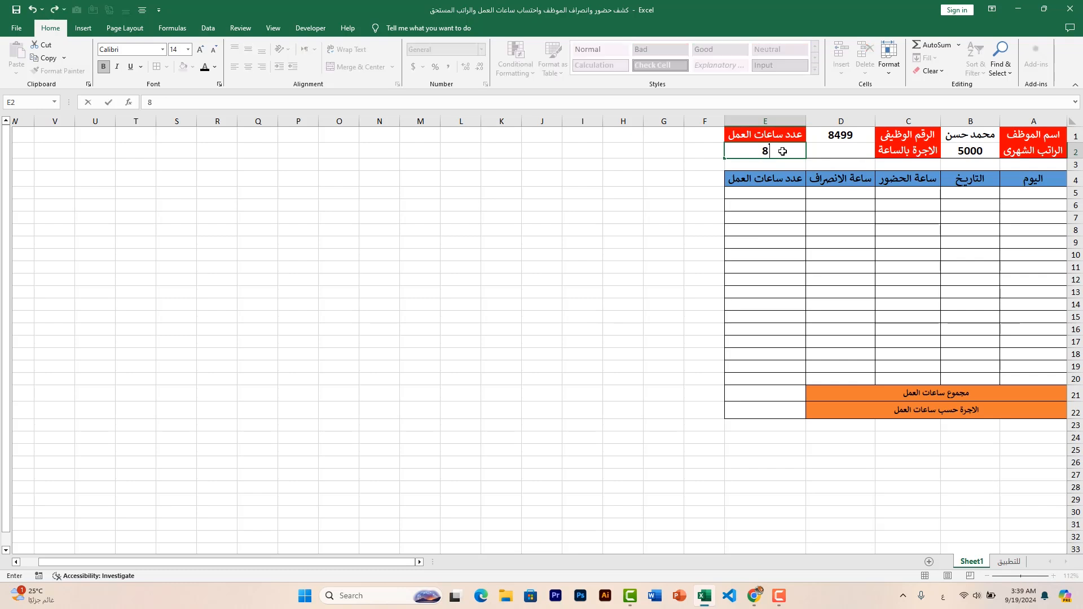
pyautogui.click(609, 165)
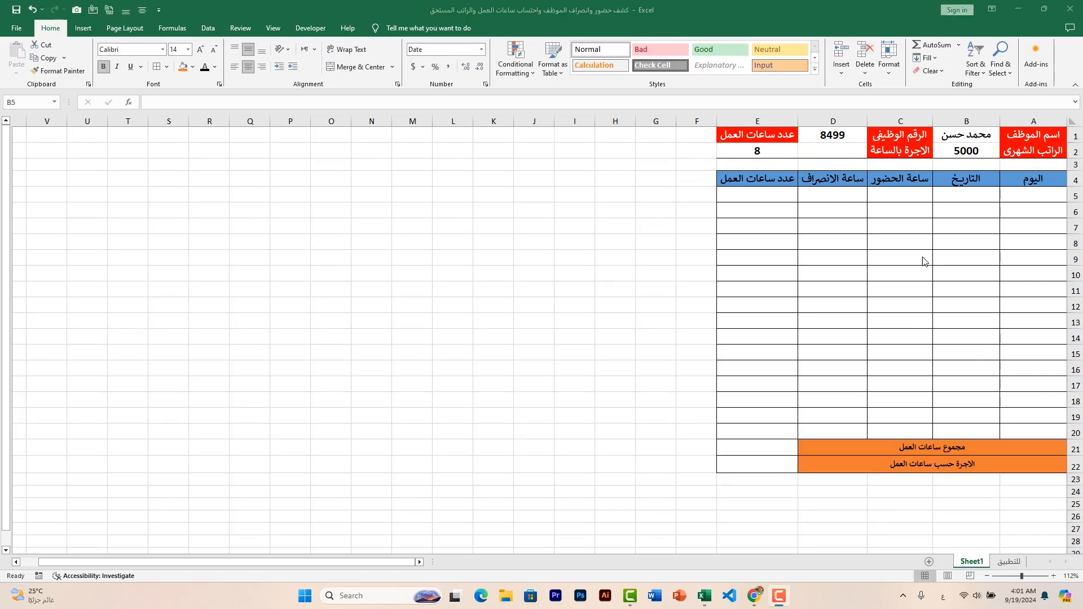
# Calculate the hourly wage in D2 with the formula =B2/26/E2
pyautogui.click(839, 153)
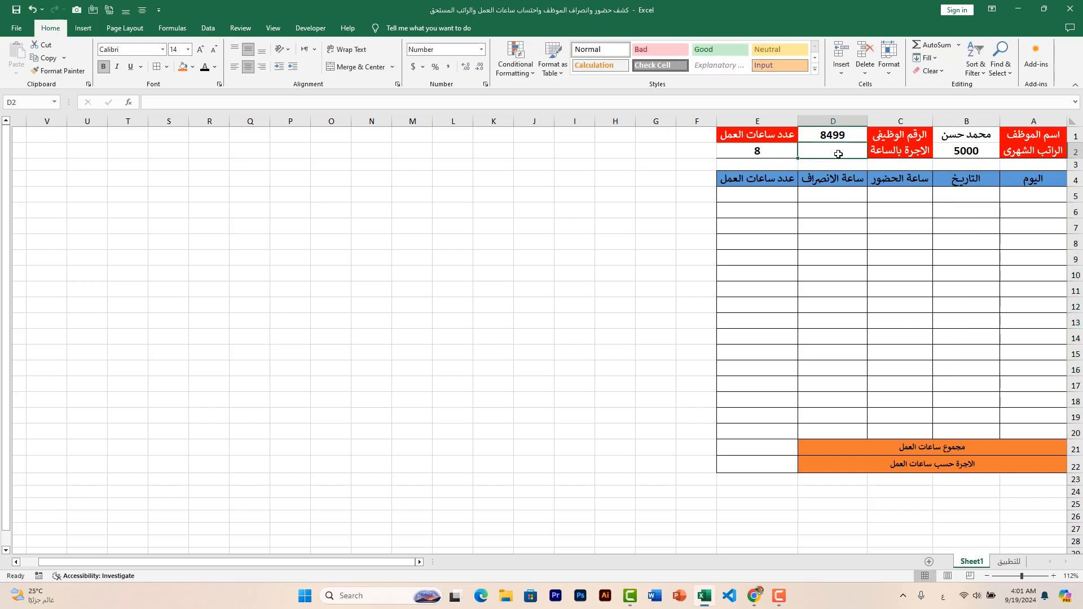
pyautogui.write('=')
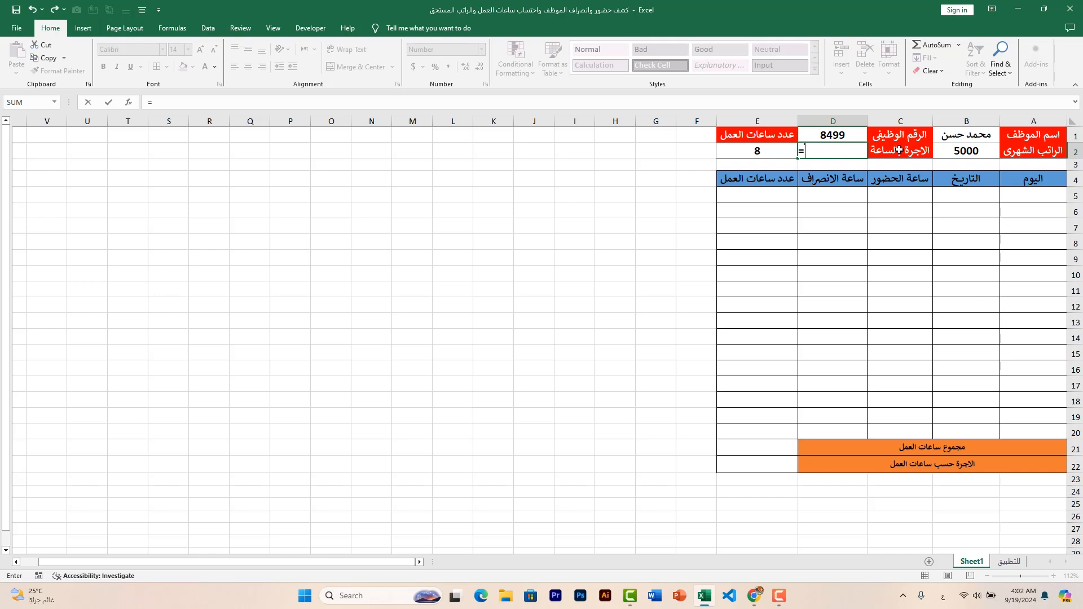
pyautogui.click(976, 150)
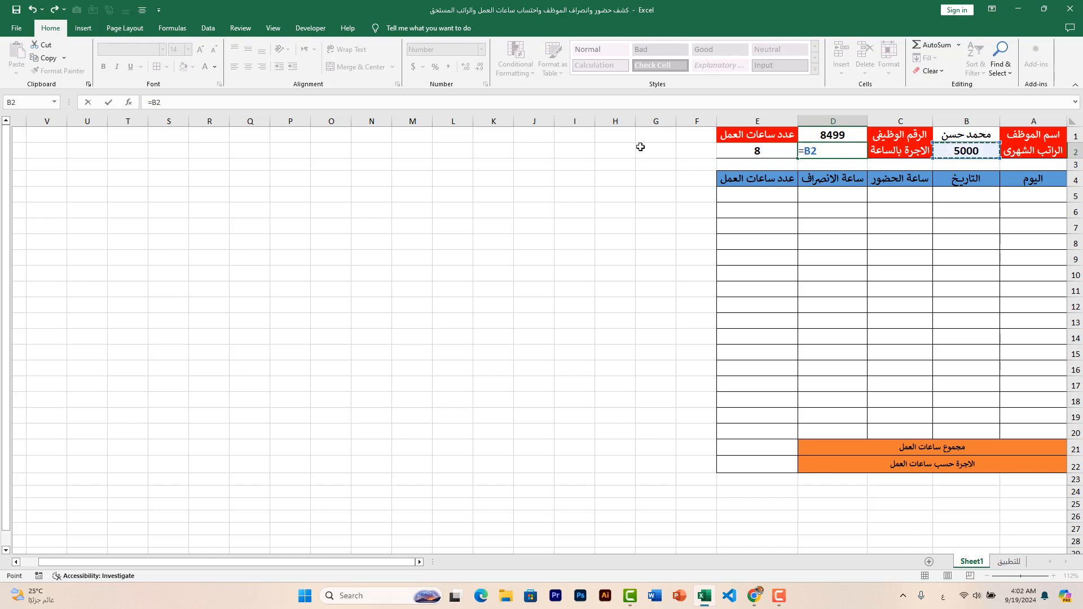
pyautogui.write('/26/')
pyautogui.click(777, 153)
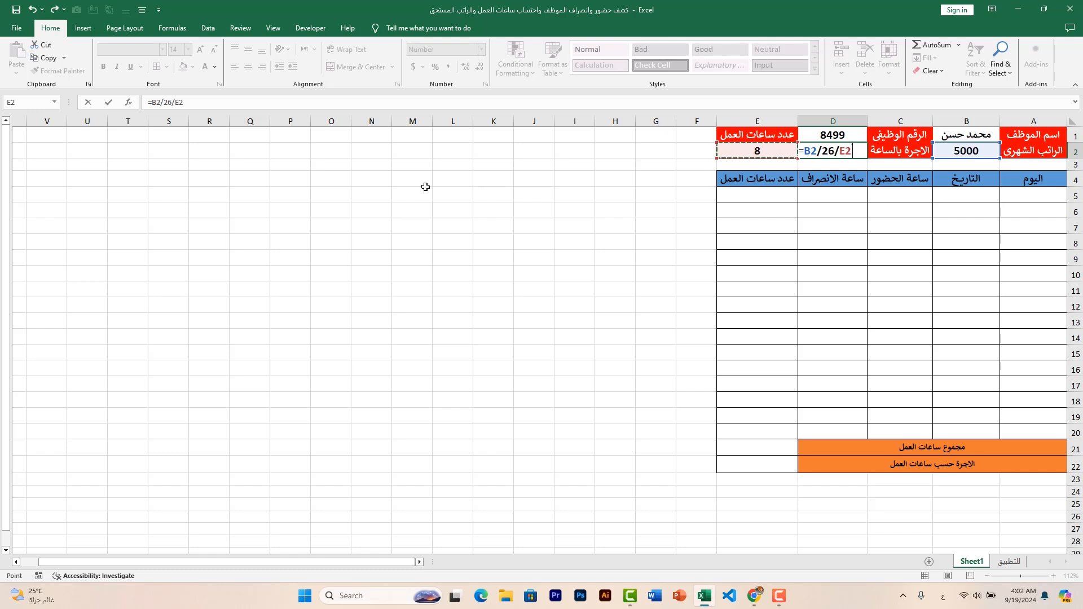
pyautogui.press('Return')
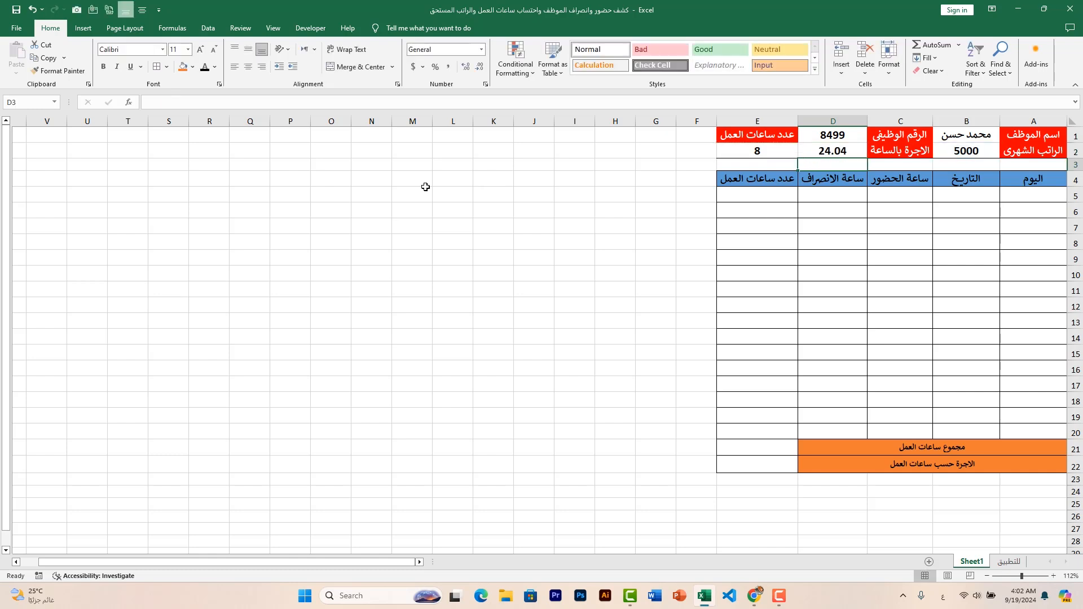
pyautogui.click(840, 153)
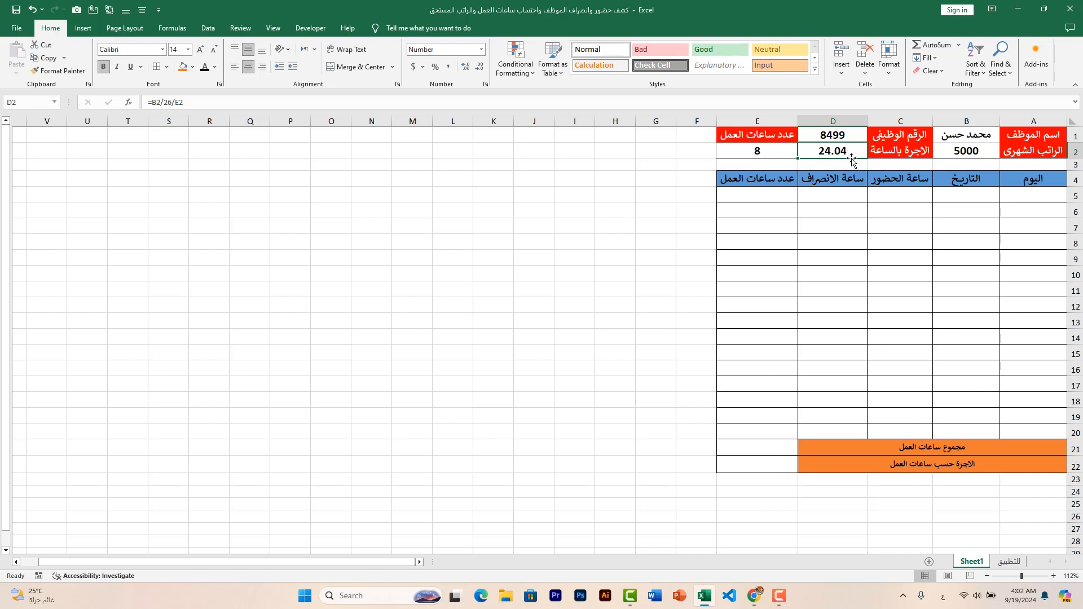
# Enter the date 1/1/2024 in B5 and fill the consecutive dates down to B20
pyautogui.click(969, 192)
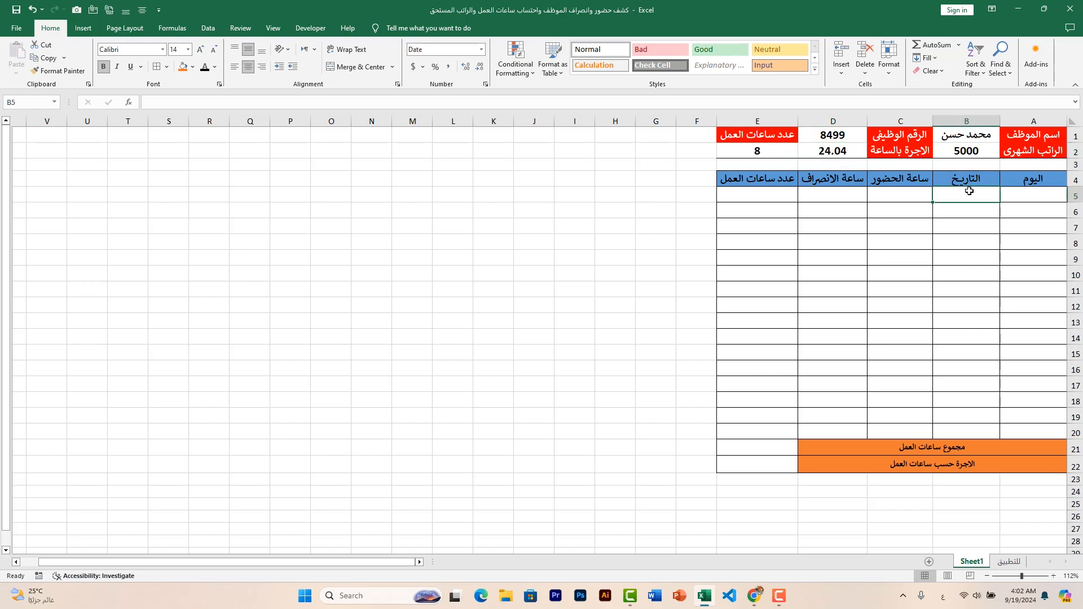
pyautogui.write('1/1/20')
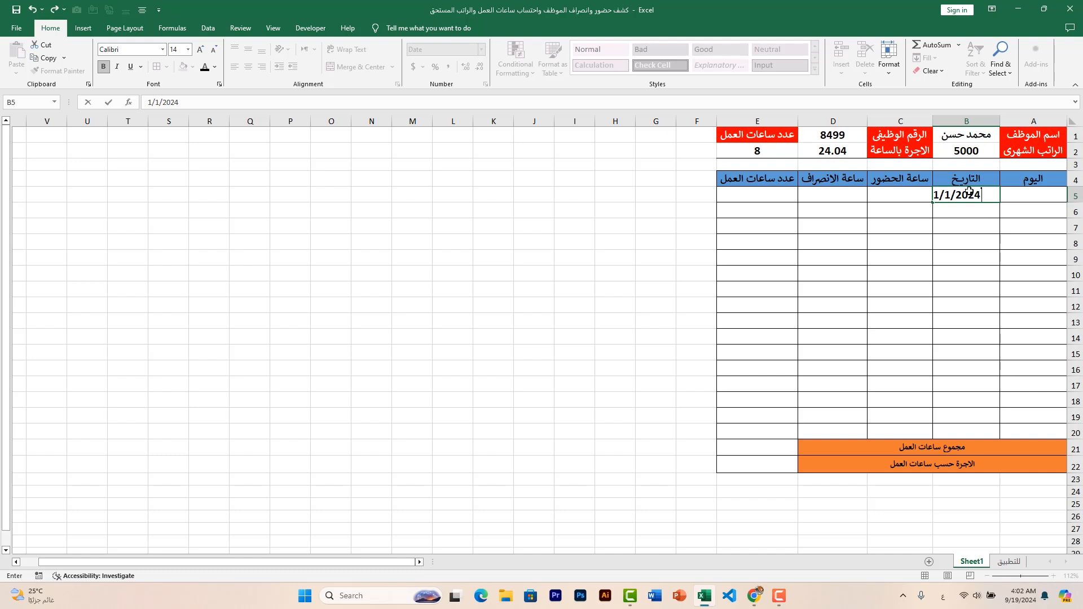
pyautogui.write('24')
pyautogui.press('Return')
pyautogui.click(967, 195)
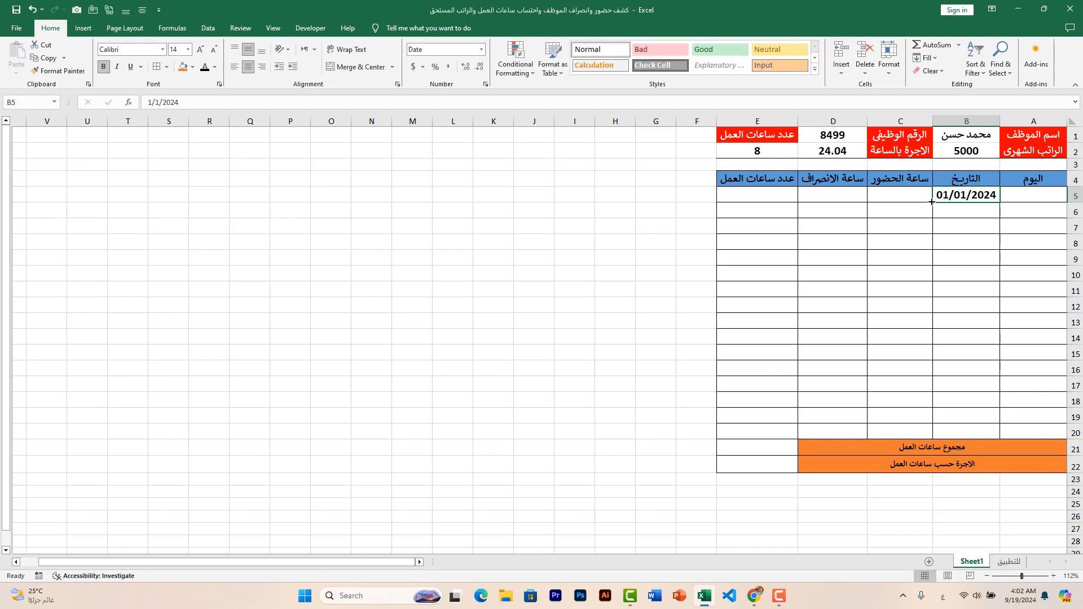
pyautogui.moveTo(933, 202); pyautogui.dragTo(962, 431)
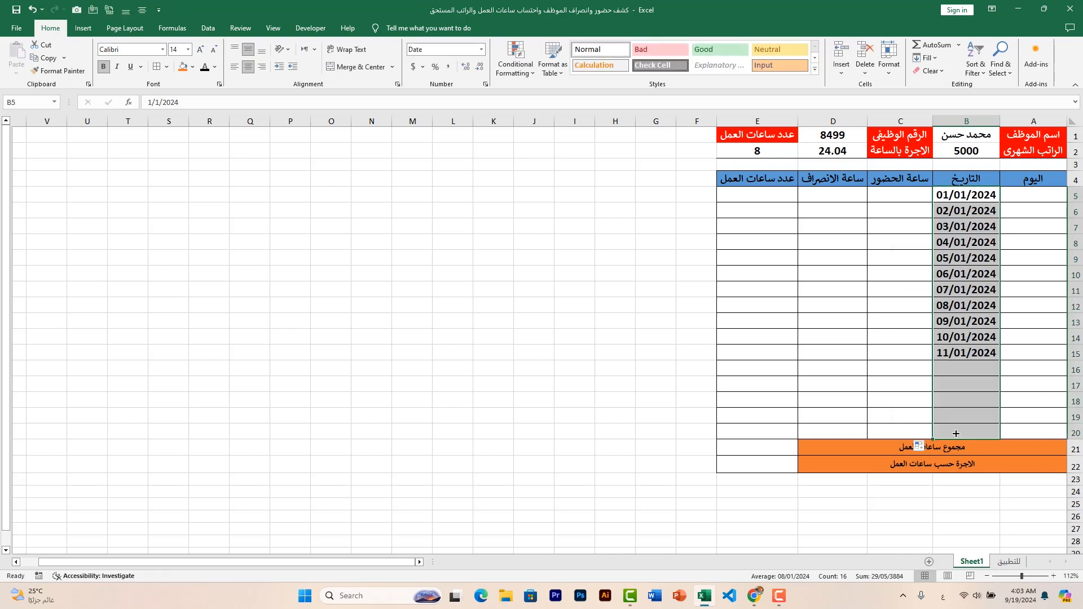
pyautogui.click(541, 257)
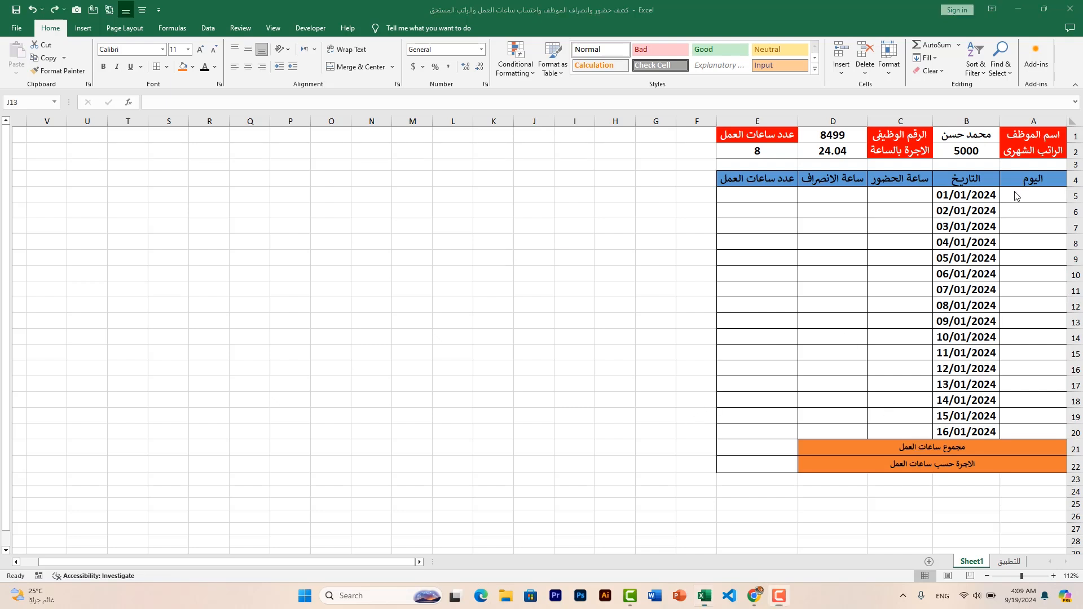
# Link the day cell A5 to its date with =B5 and fill the formula down to A20
pyautogui.click(1023, 197)
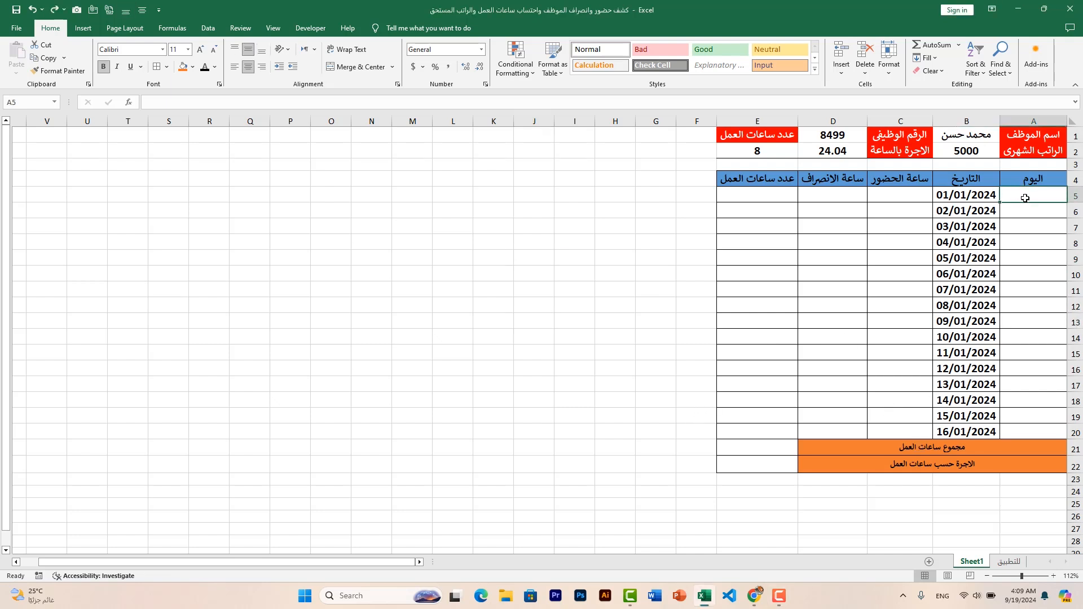
pyautogui.write('=')
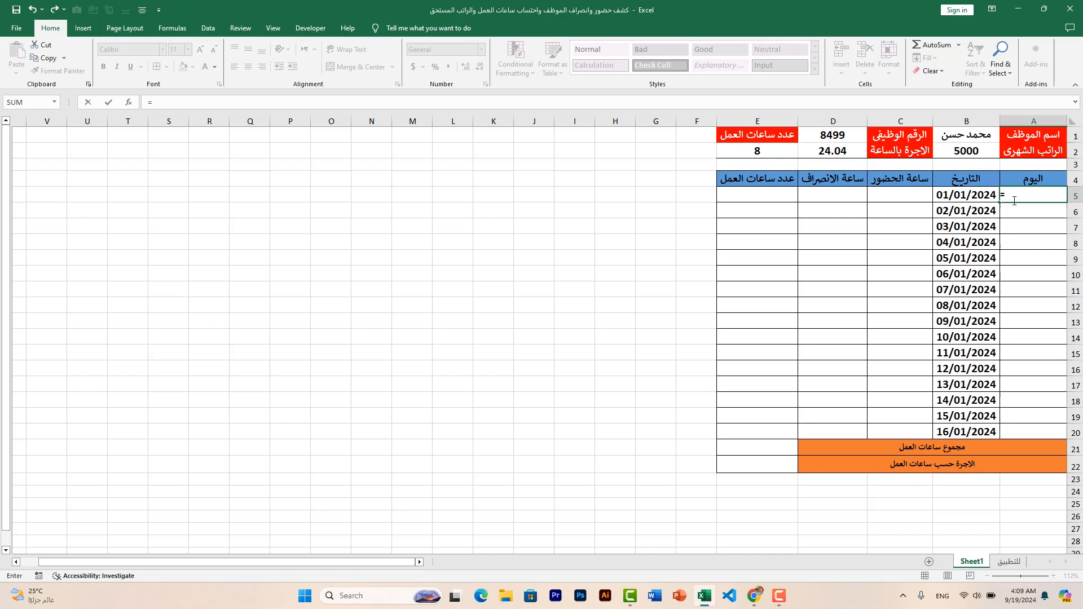
pyautogui.click(981, 197)
pyautogui.press('Return')
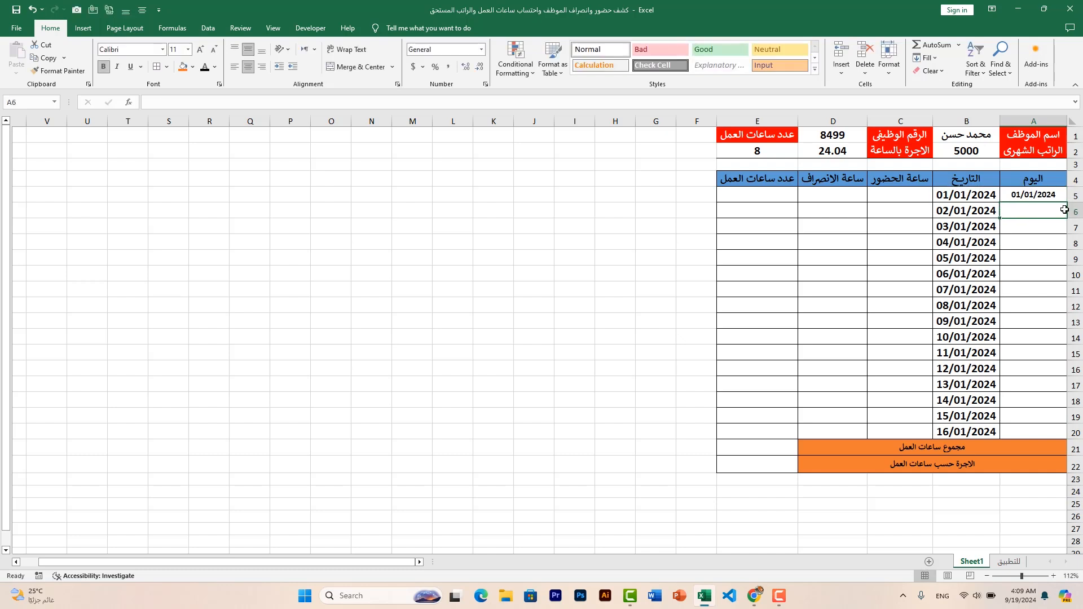
pyautogui.click(1029, 197)
pyautogui.moveTo(1001, 202); pyautogui.dragTo(1005, 434)
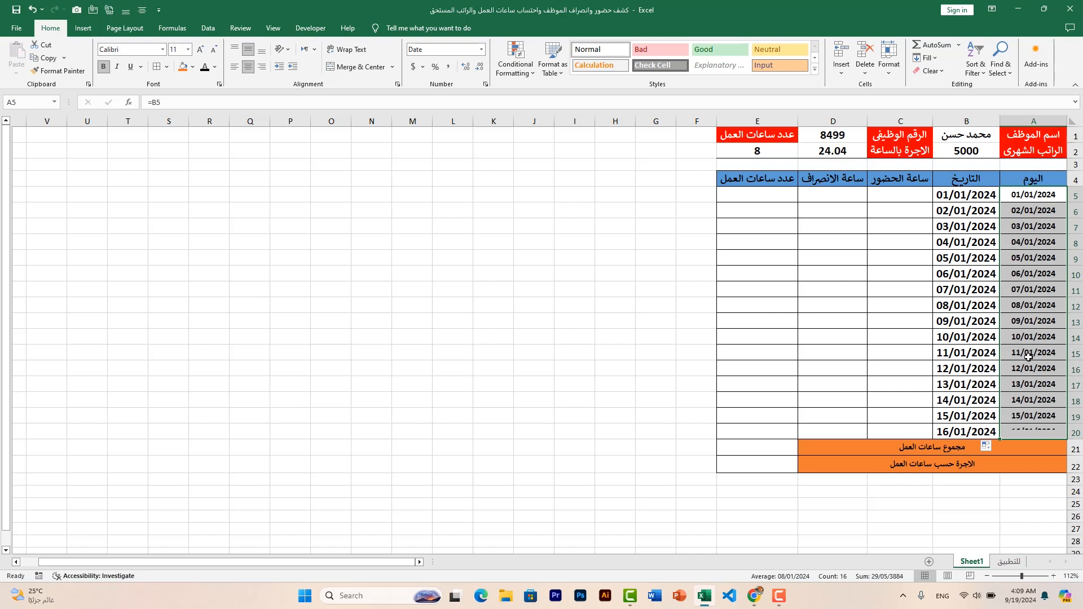
# Apply the custom number format dddd to A5:A20 to show the dates as weekday names
pyautogui.click(1029, 194)
pyautogui.moveTo(1030, 194); pyautogui.dragTo(1029, 431)
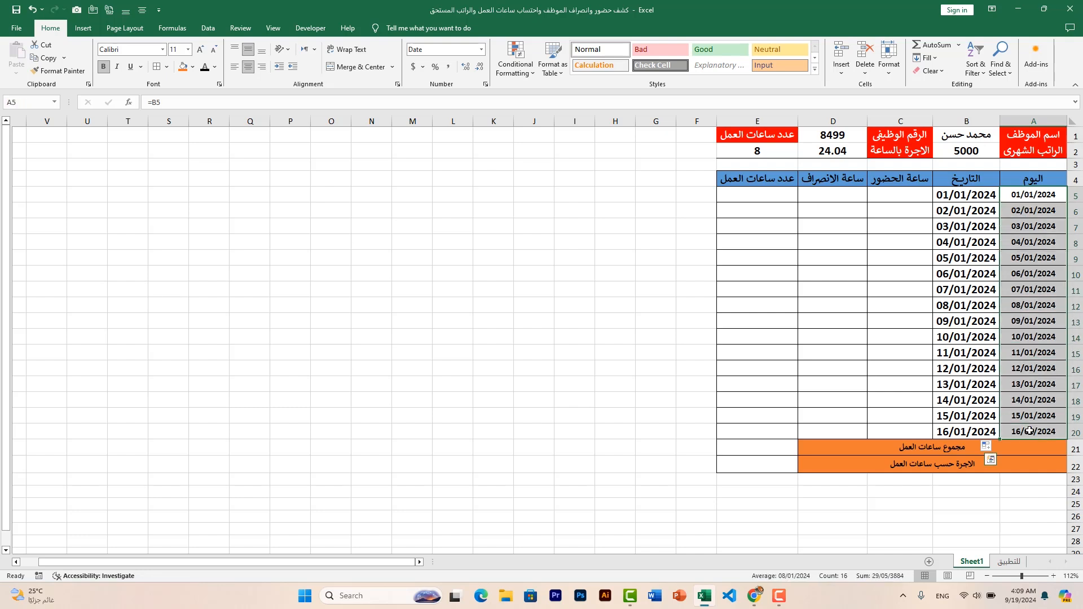
pyautogui.click(889, 56)
pyautogui.click(917, 289)
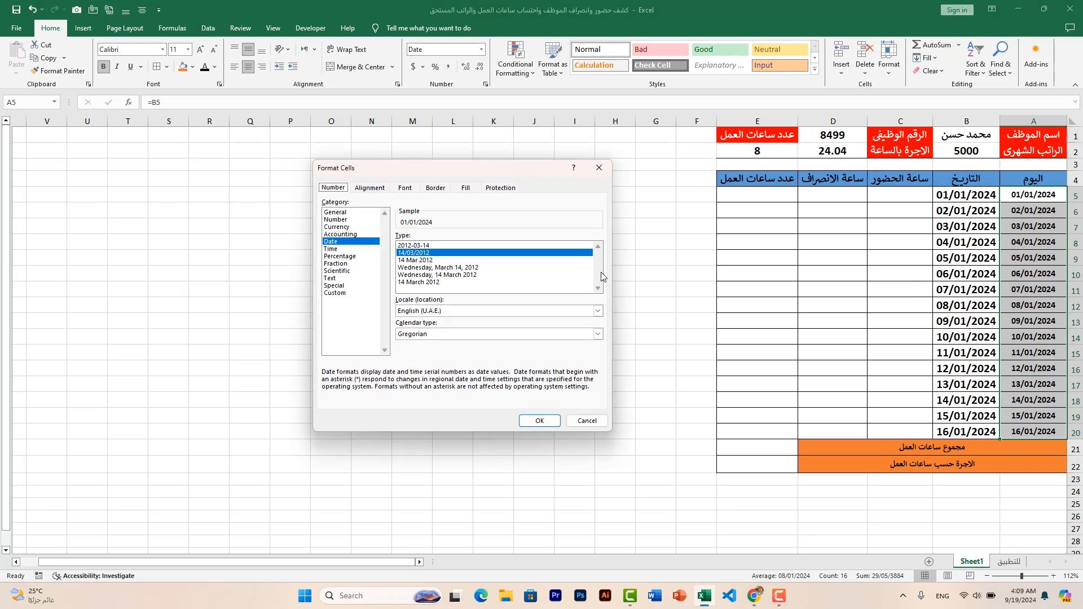
pyautogui.click(344, 293)
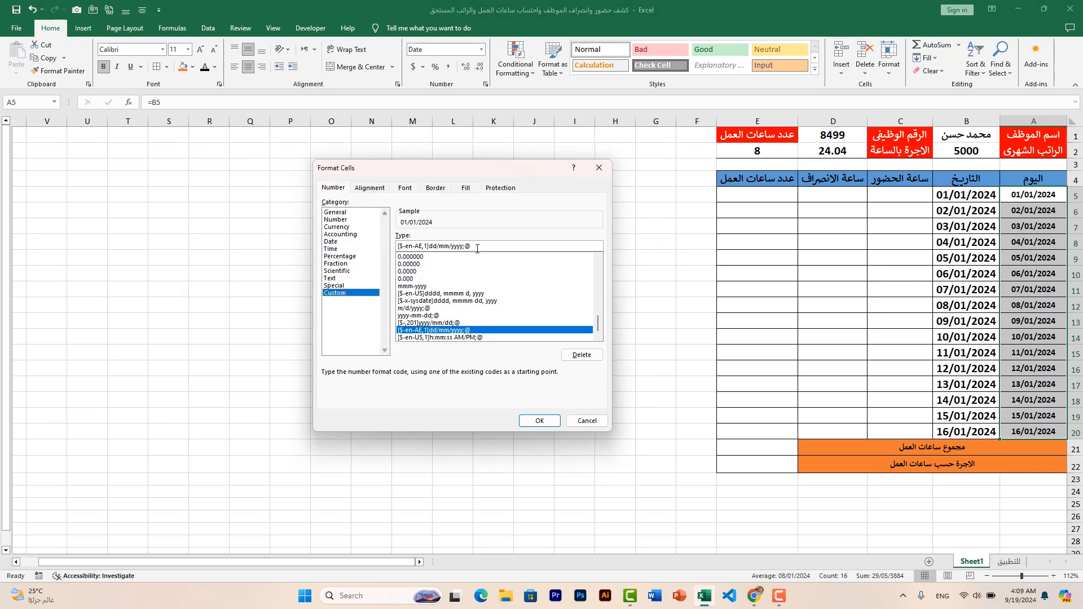
pyautogui.moveTo(472, 246); pyautogui.dragTo(390, 248)
pyautogui.write('dddd')
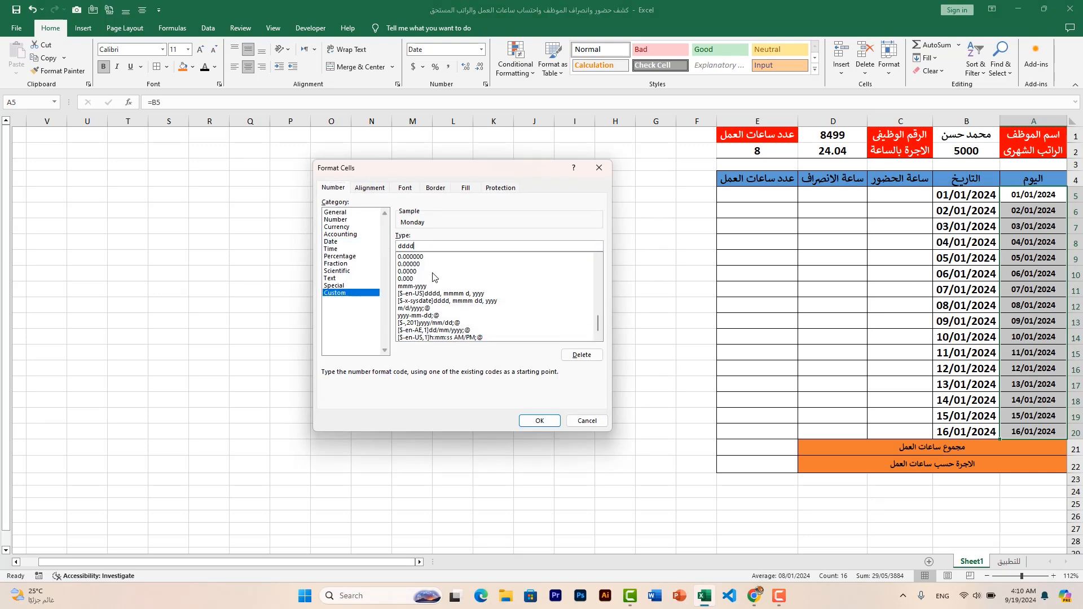
pyautogui.click(537, 420)
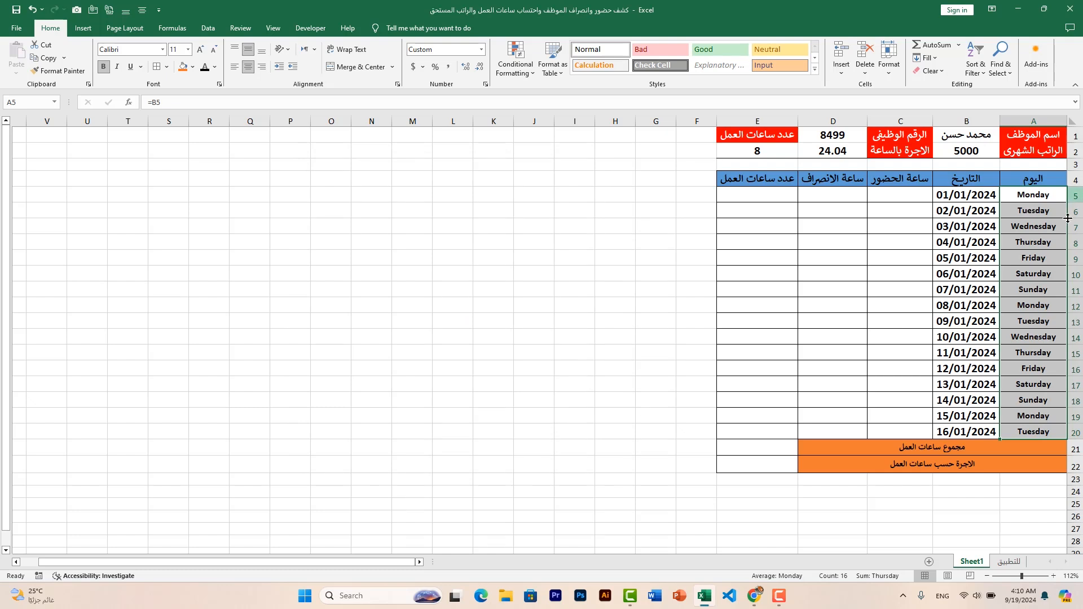
pyautogui.click(1045, 225)
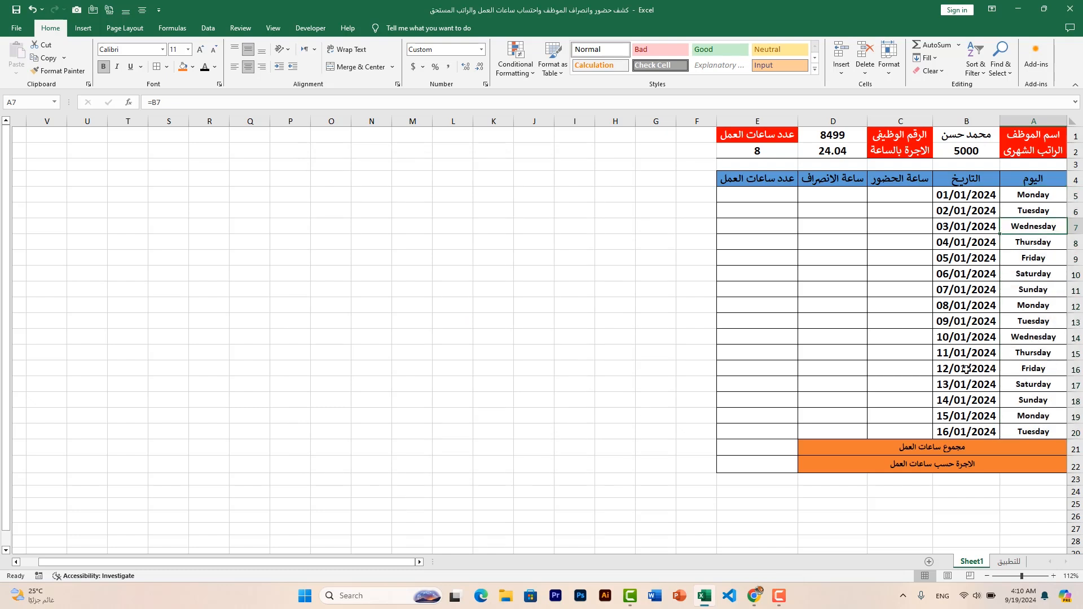
# Delete row 16, the Friday entry dated 12/01/2024
pyautogui.click(1076, 369)
pyautogui.rightClick(1076, 369)
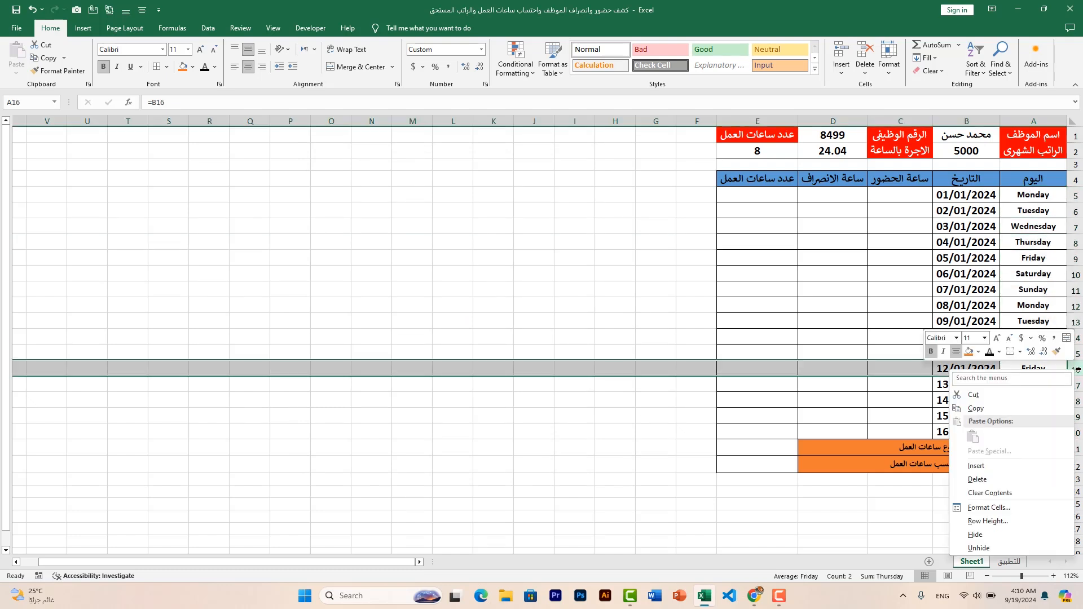
pyautogui.click(1002, 480)
pyautogui.click(1024, 499)
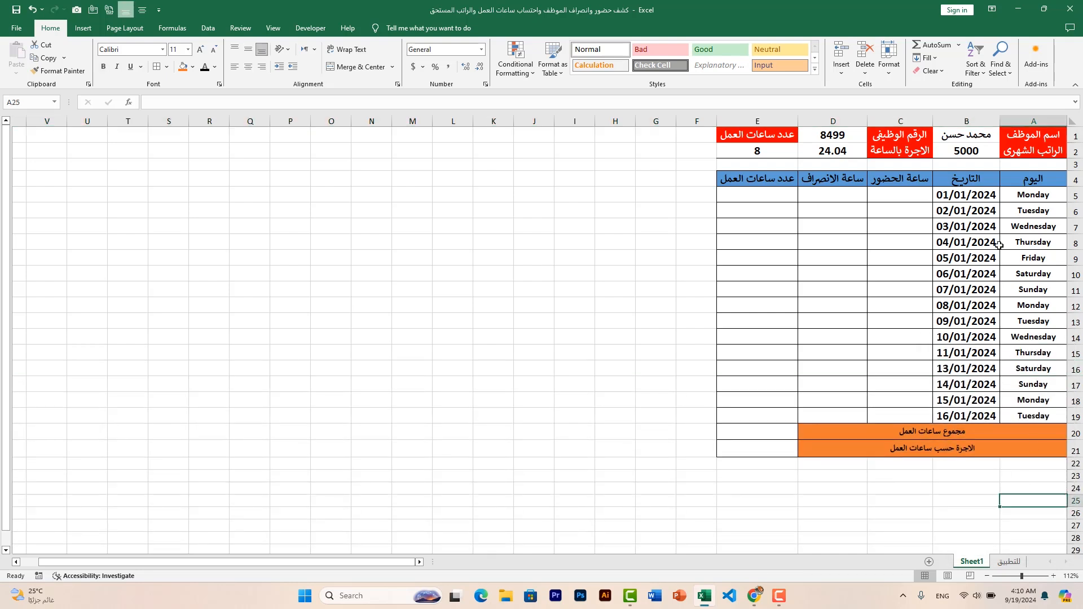
# Apply the Time number format to the attendance and departure cells C5:D19
pyautogui.click(901, 201)
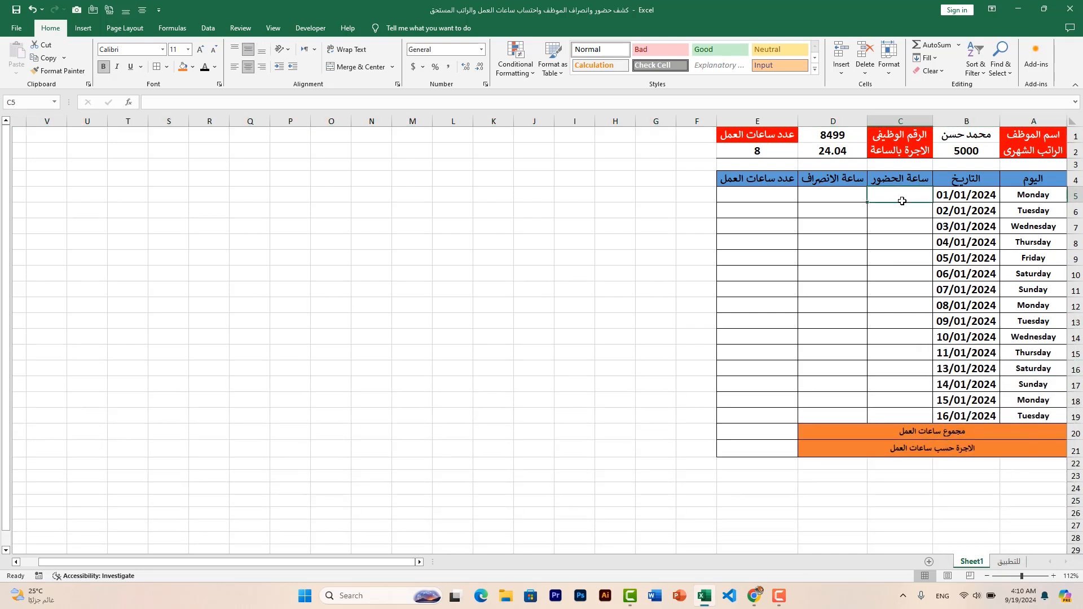
pyautogui.moveTo(882, 196); pyautogui.dragTo(838, 413)
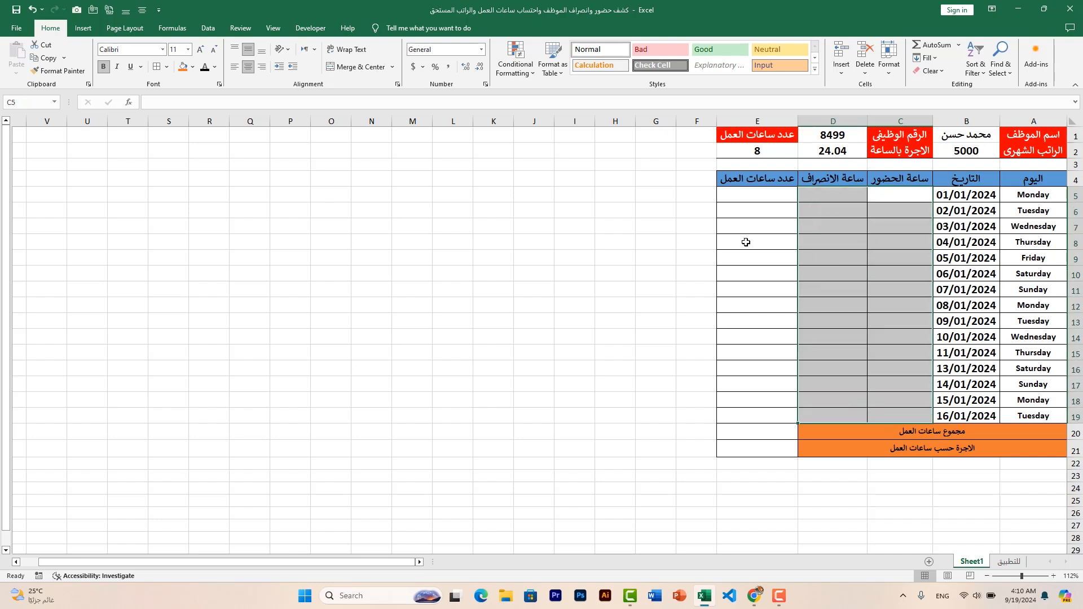
pyautogui.click(480, 51)
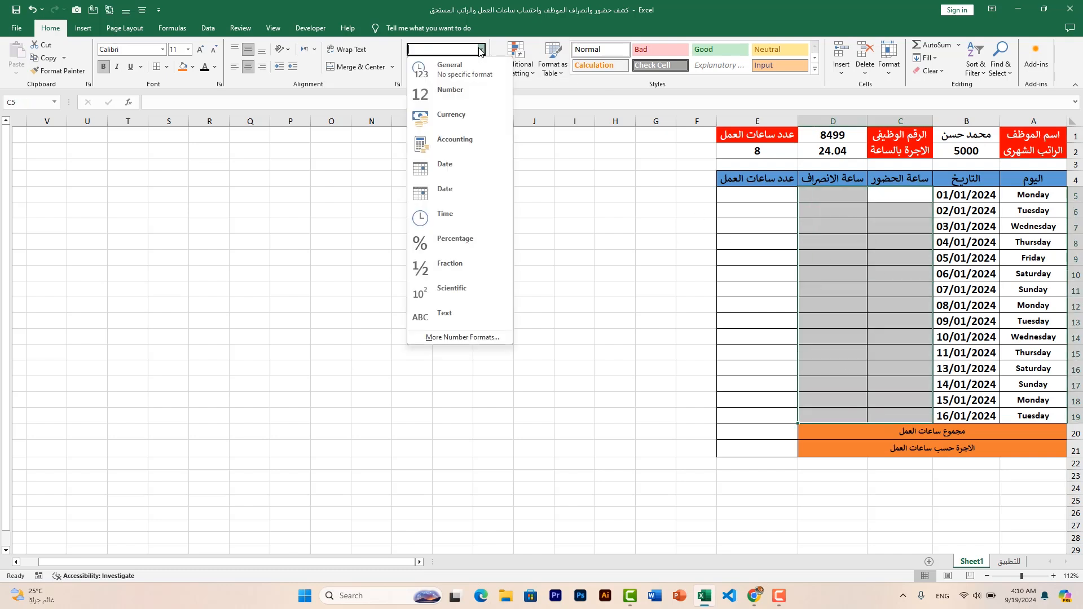
pyautogui.click(483, 222)
# Enter 8:05 as the attendance time for 01/01/2024 in C5
pyautogui.click(887, 198)
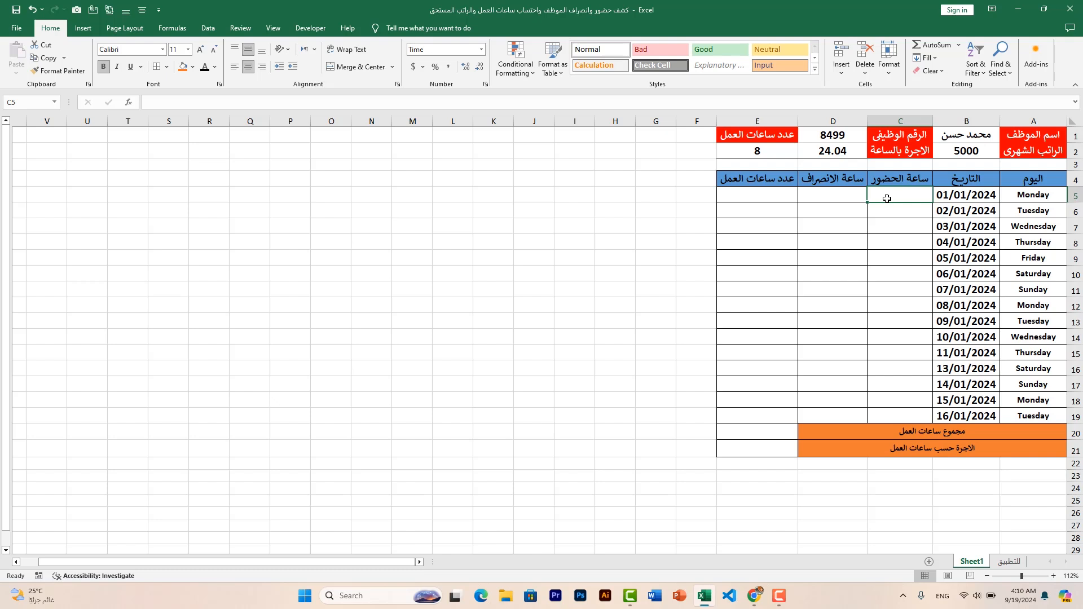
pyautogui.write('8:05')
pyautogui.press('Return')
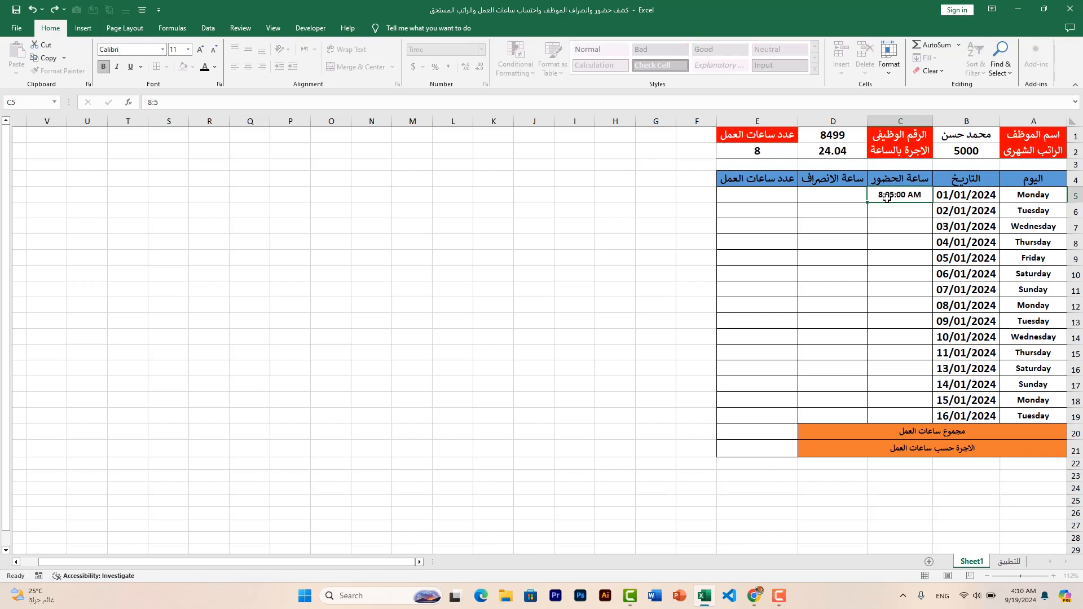
pyautogui.click(887, 197)
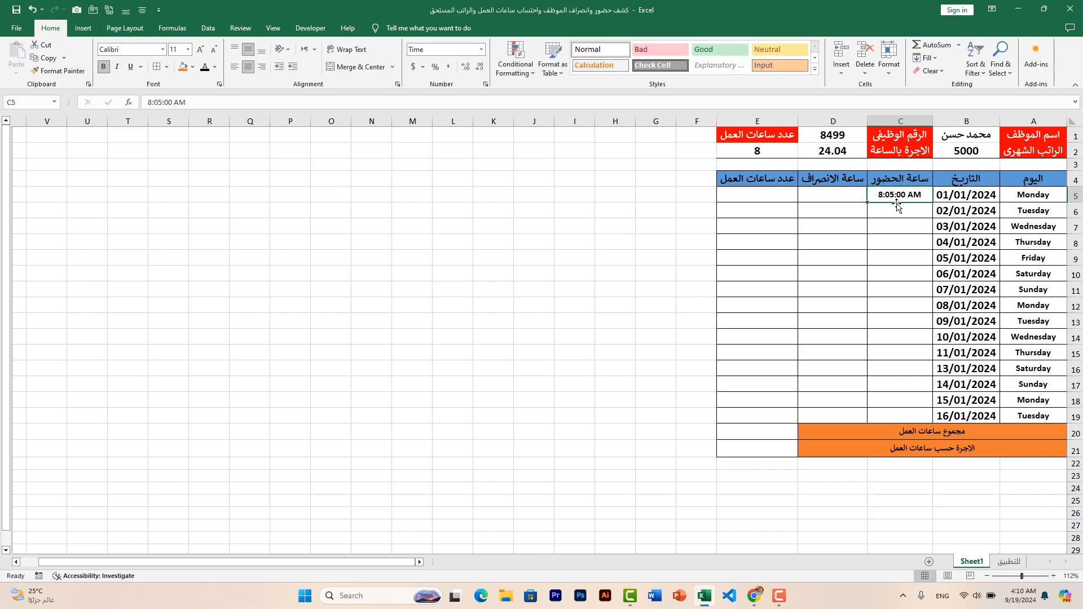
# Enter 16:00 as the departure time for 01/01/2024 in D5
pyautogui.click(834, 197)
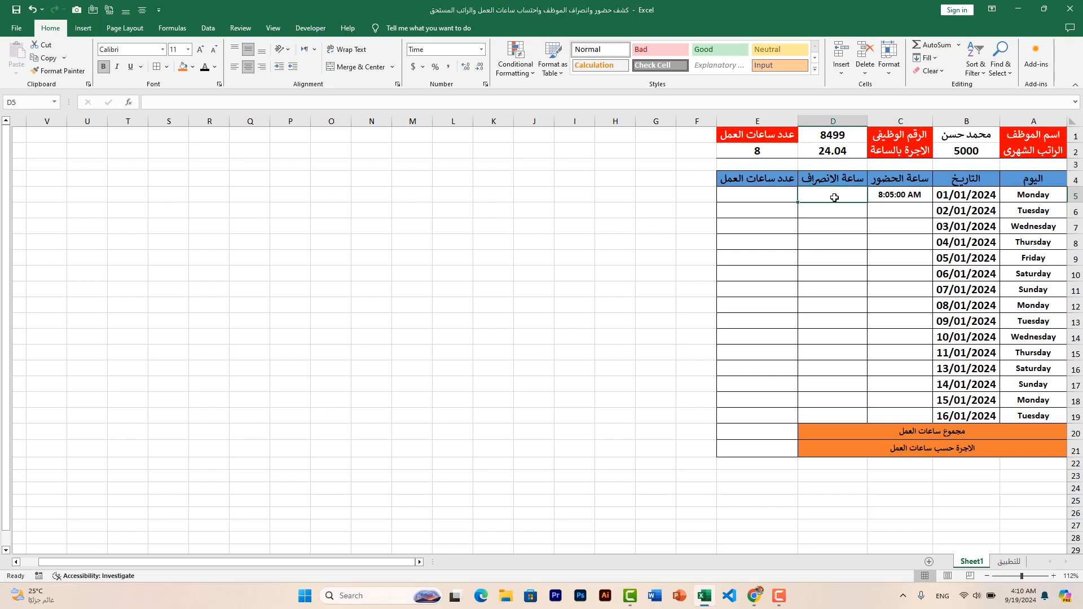
pyautogui.write('4')
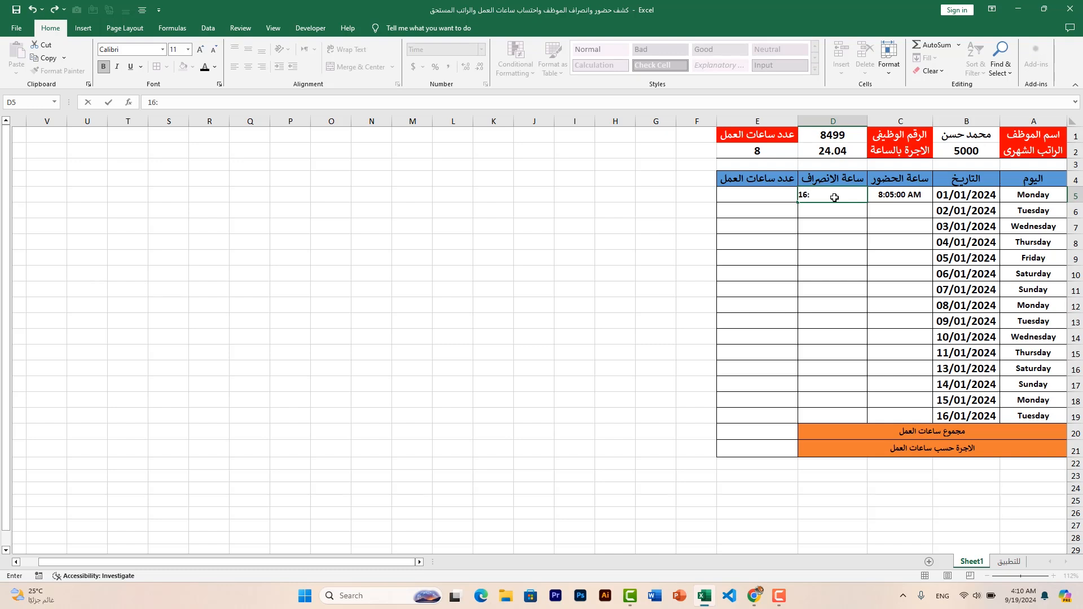
pyautogui.press('Return')
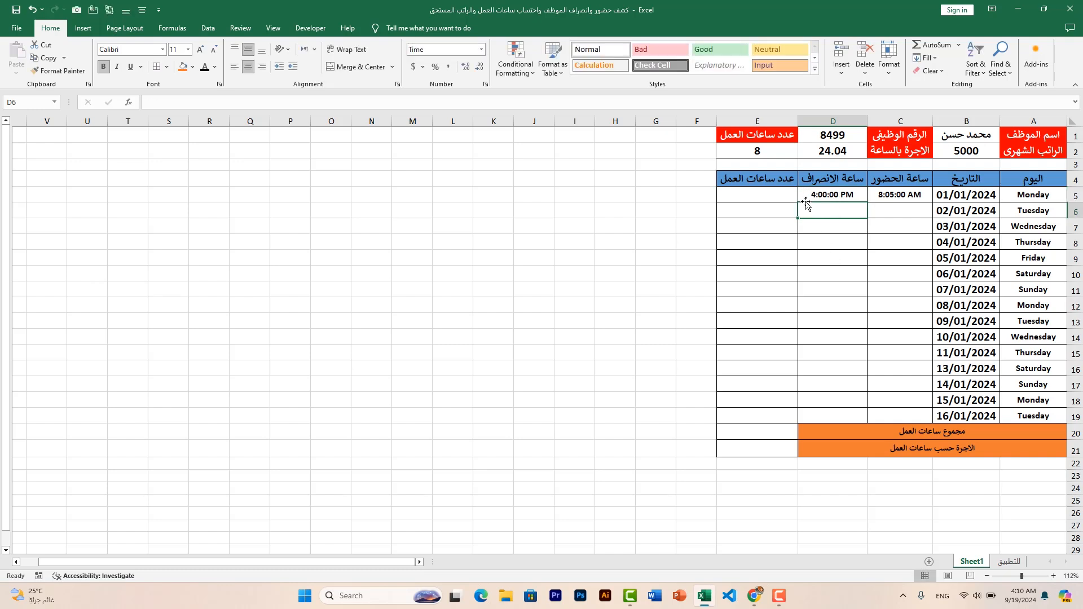
pyautogui.click(812, 196)
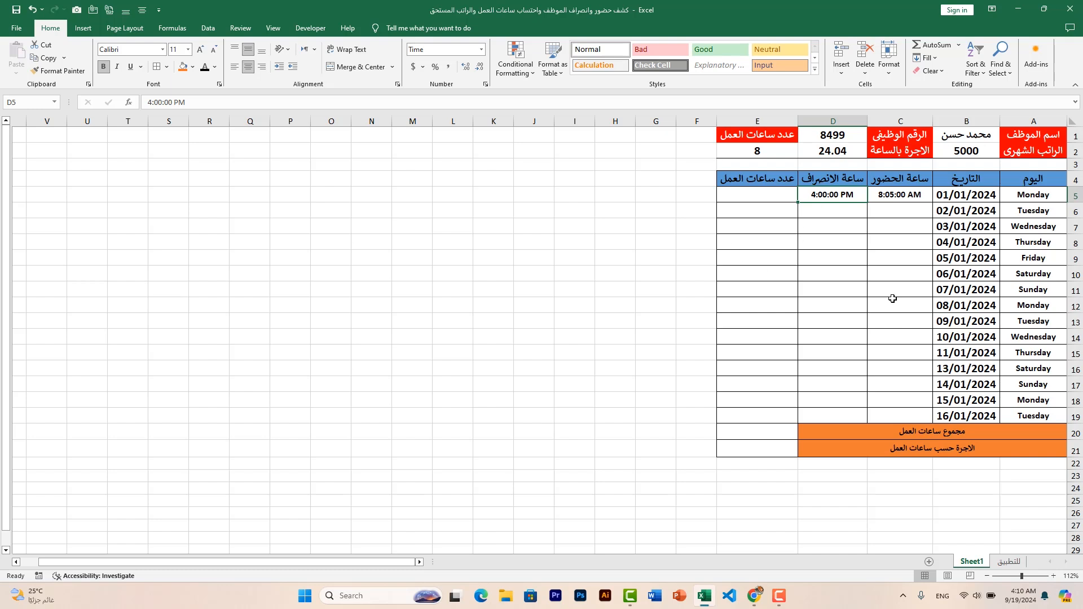
pyautogui.click(889, 214)
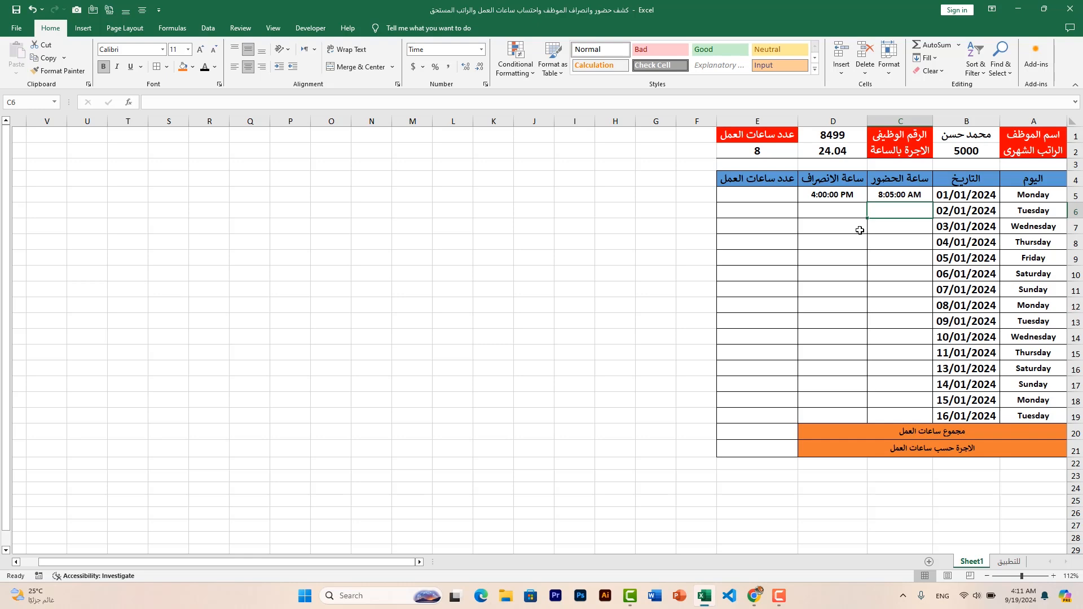
pyautogui.click(852, 214)
pyautogui.click(892, 212)
pyautogui.click(851, 210)
pyautogui.click(882, 209)
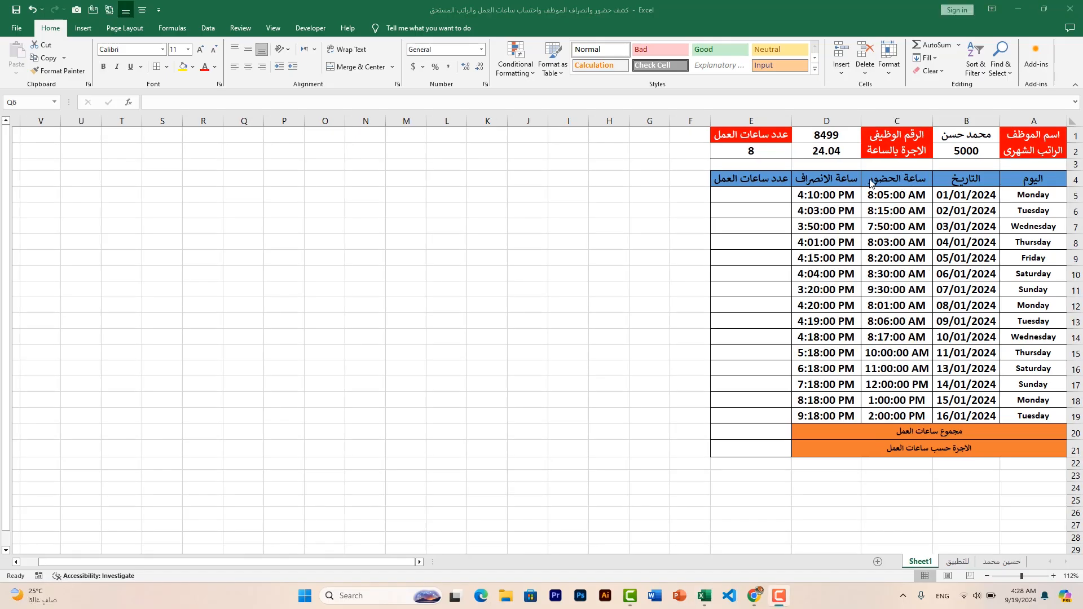
# Calculate the hours worked on 01/01/2024 in E5 with the formula =D5-C5
pyautogui.click(755, 191)
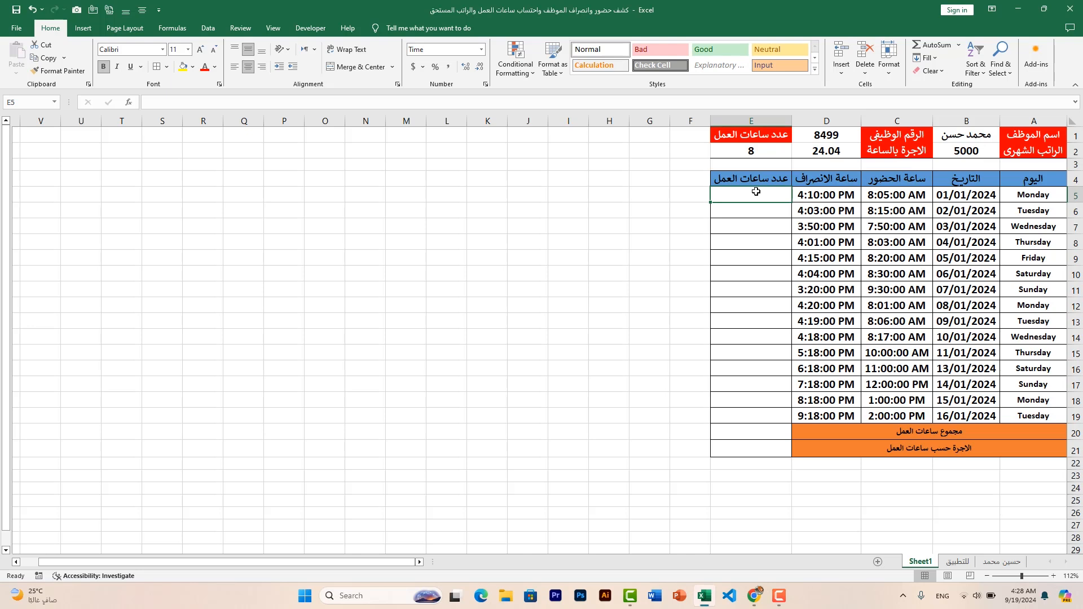
pyautogui.write('=')
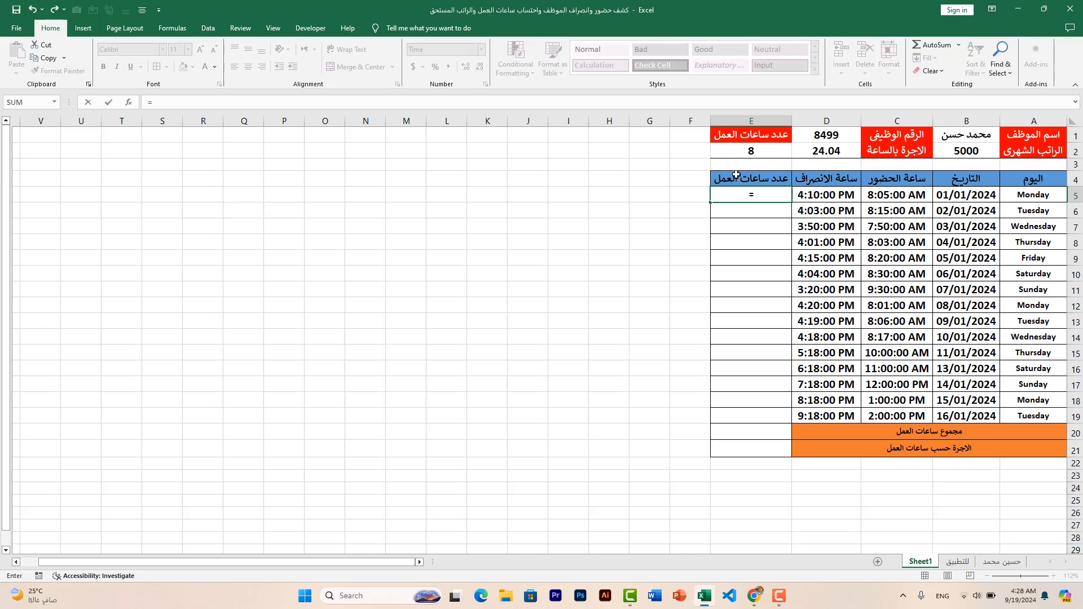
pyautogui.click(817, 195)
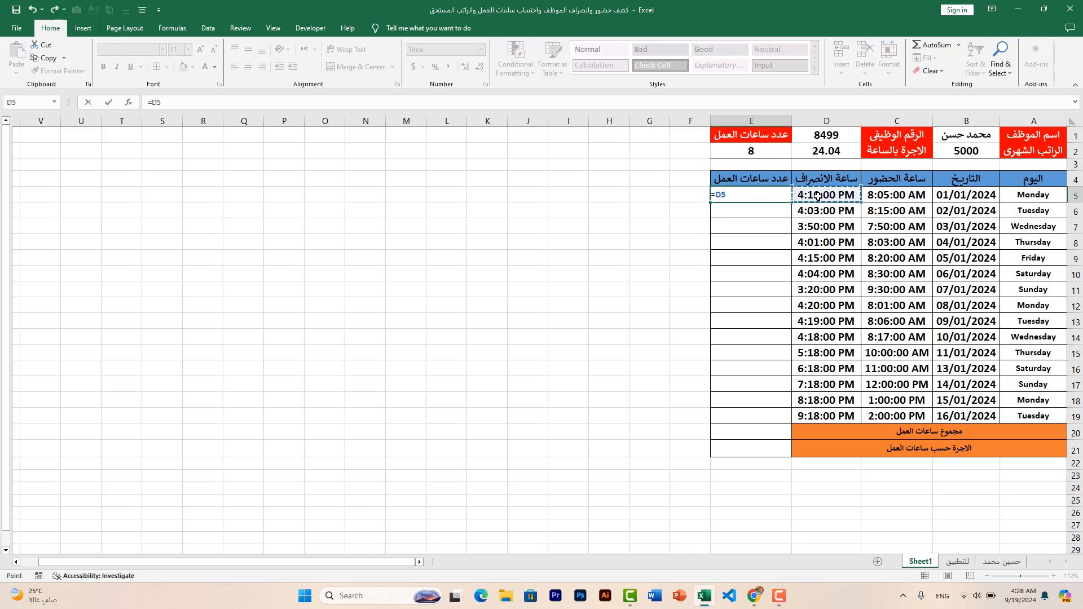
pyautogui.write('-')
pyautogui.click(895, 196)
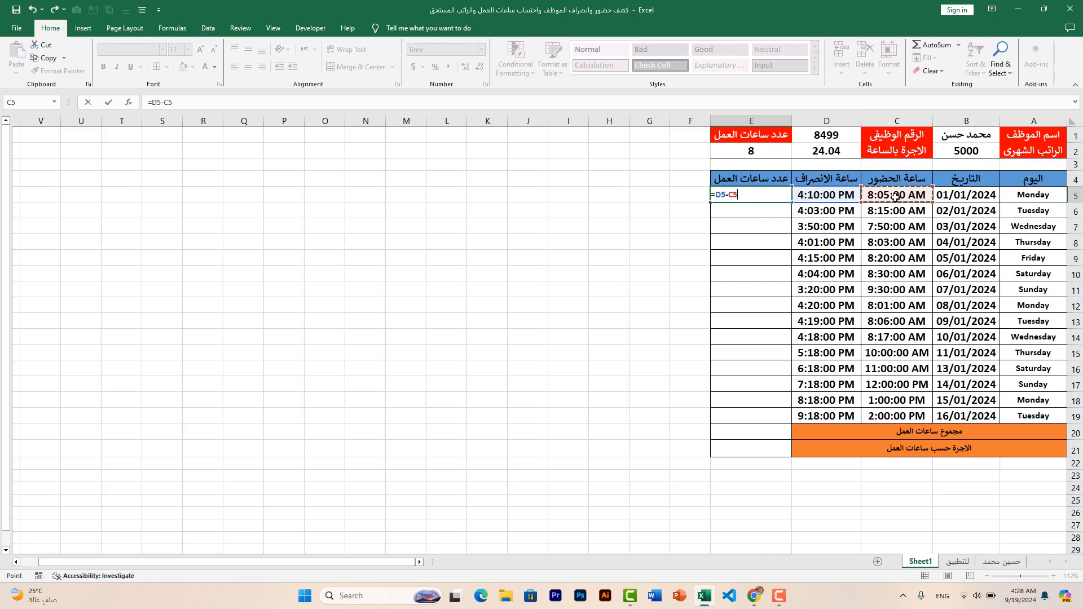
pyautogui.press('Return')
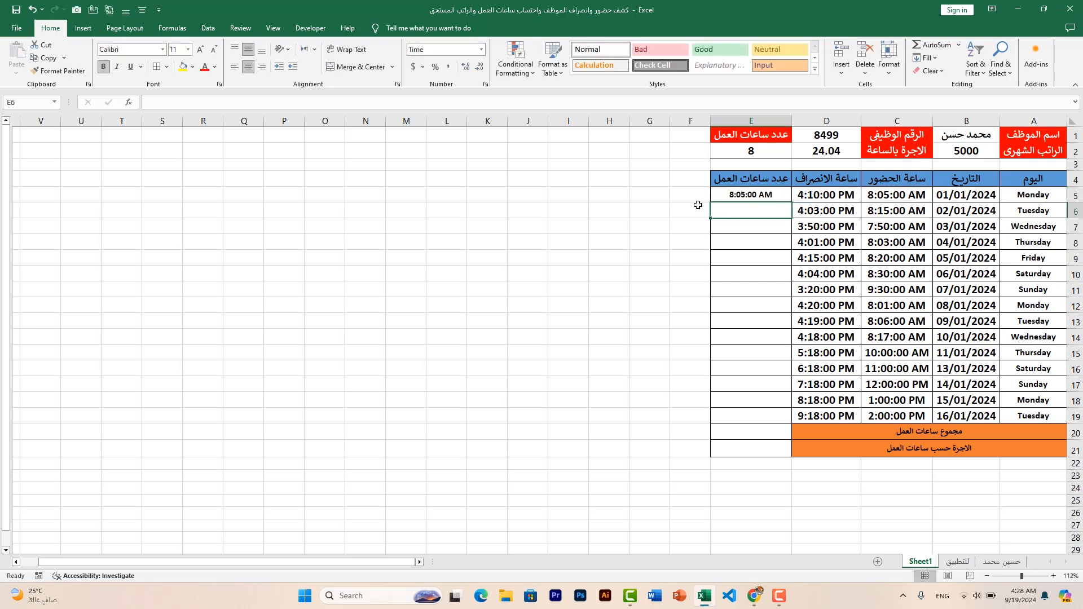
# Fill the working-hours formula from E5 down through E19
pyautogui.click(716, 196)
pyautogui.moveTo(711, 202); pyautogui.dragTo(721, 280)
pyautogui.moveTo(719, 423); pyautogui.dragTo(718, 417)
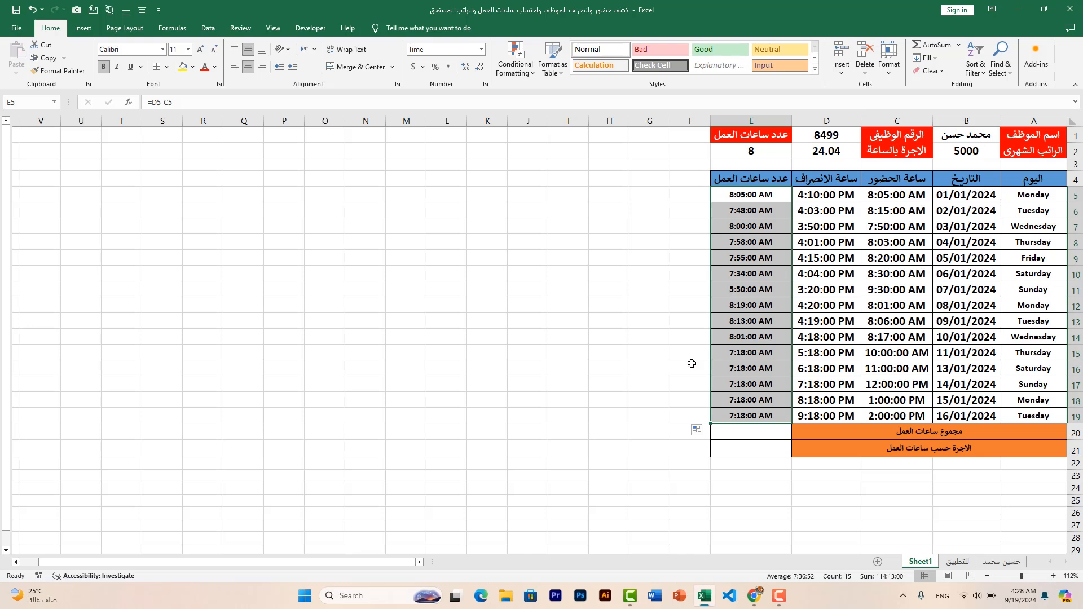
pyautogui.click(631, 326)
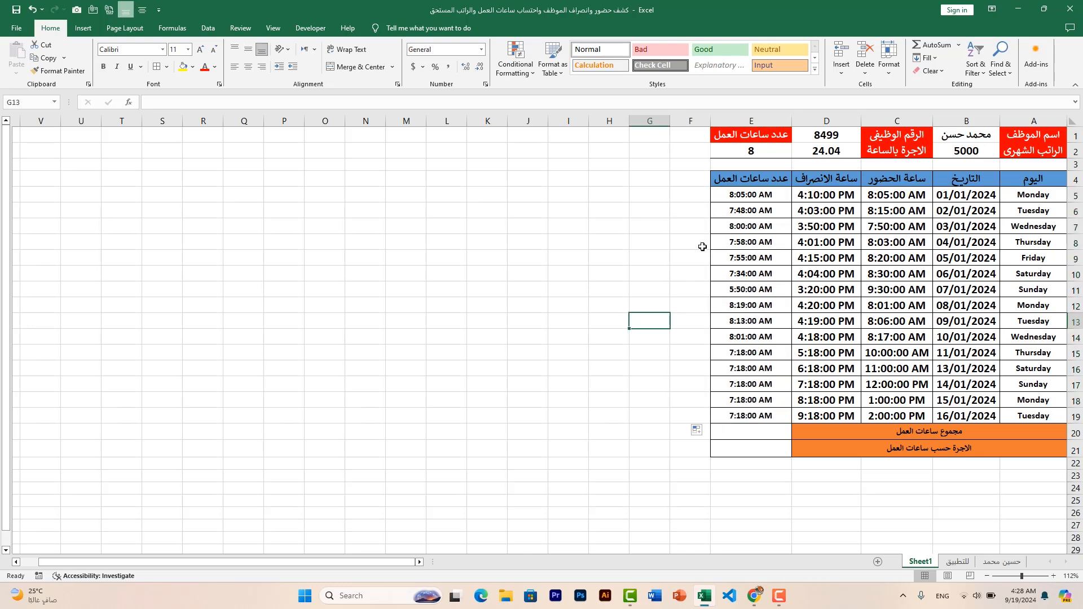
# Total the daily working hours in E20 with the formula =SUM(E5:E19)
pyautogui.click(757, 434)
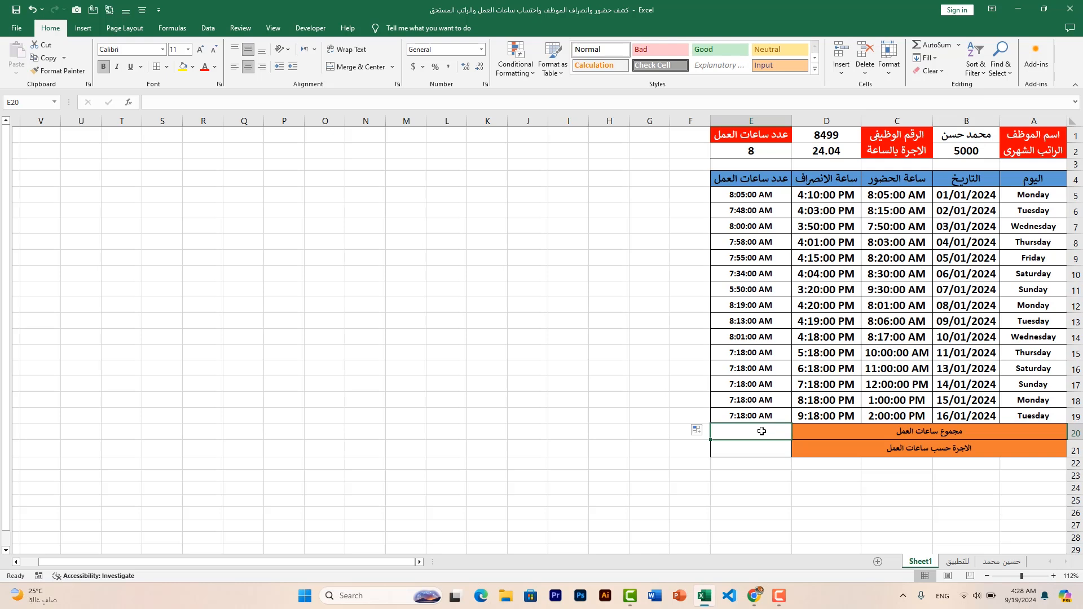
pyautogui.click(923, 46)
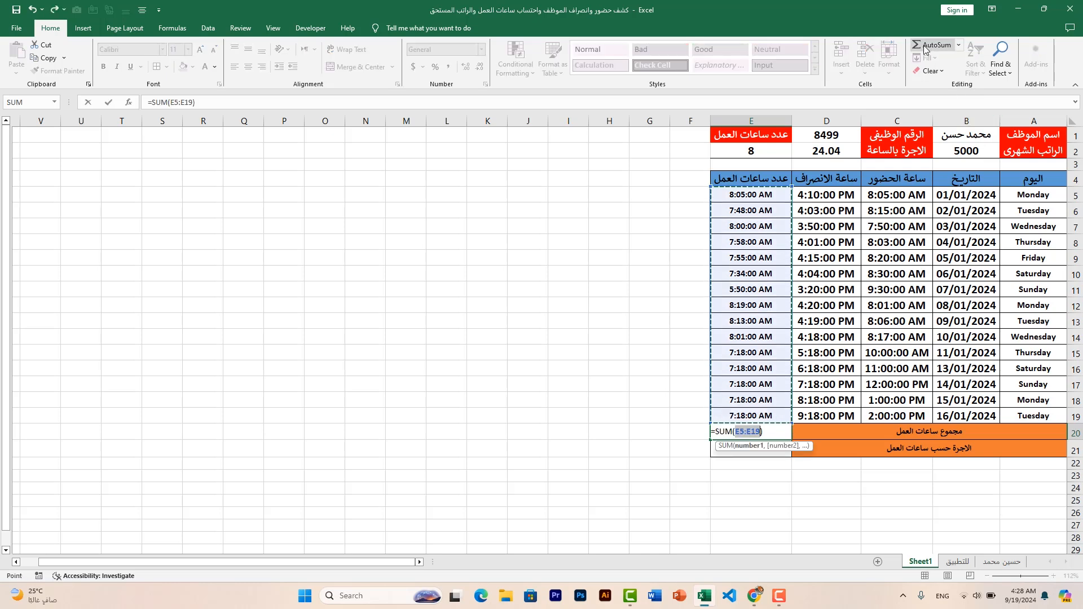
pyautogui.press('Return')
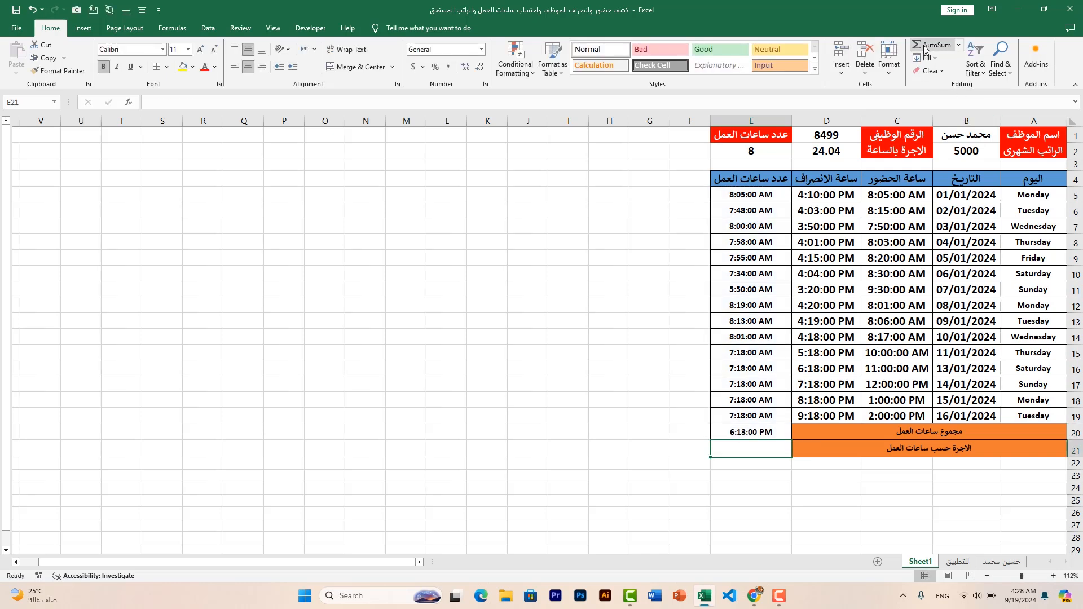
pyautogui.click(755, 432)
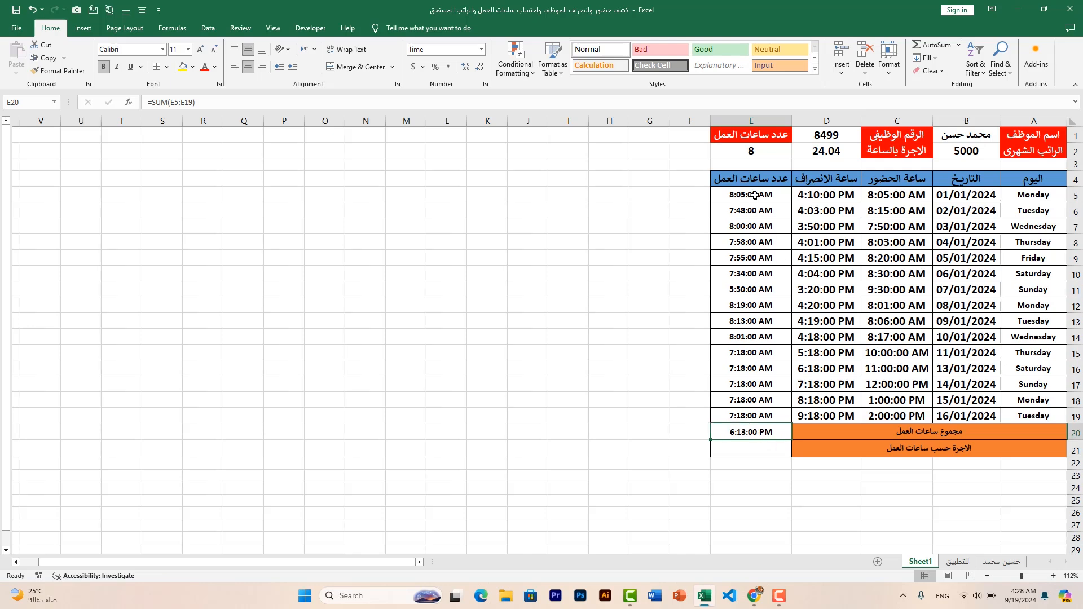
pyautogui.moveTo(754, 197); pyautogui.dragTo(762, 418)
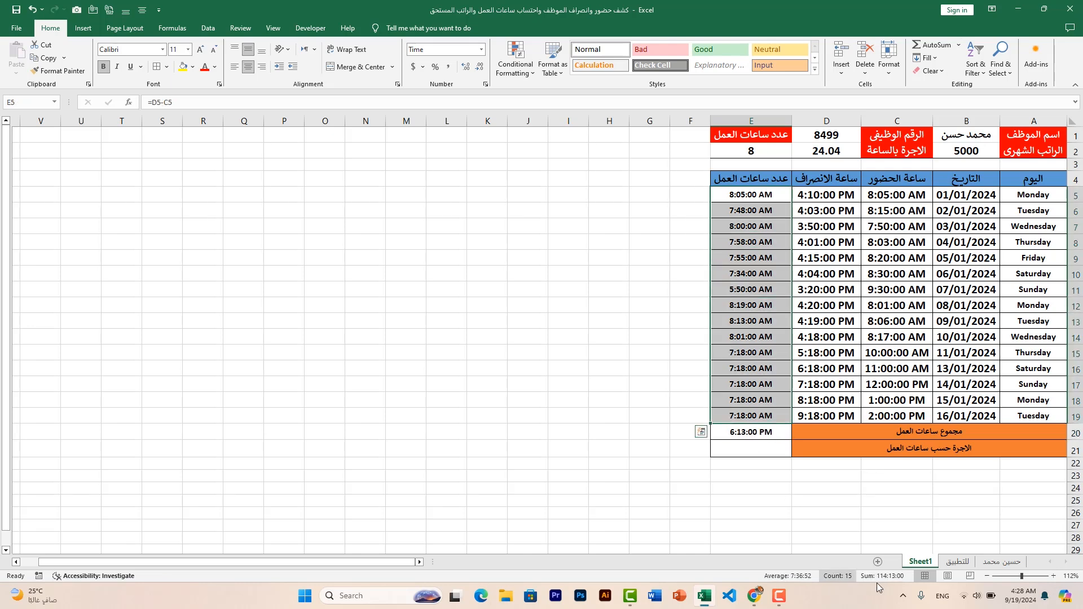
# Apply the custom number format [h]:mm to the total working hours in E20
pyautogui.click(760, 436)
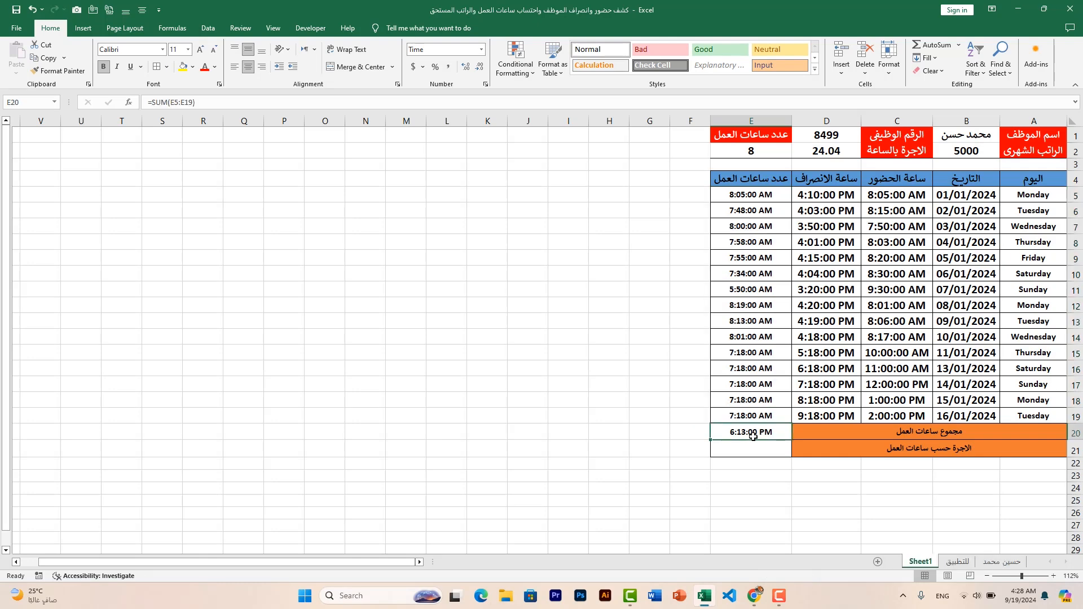
pyautogui.click(891, 74)
pyautogui.click(912, 291)
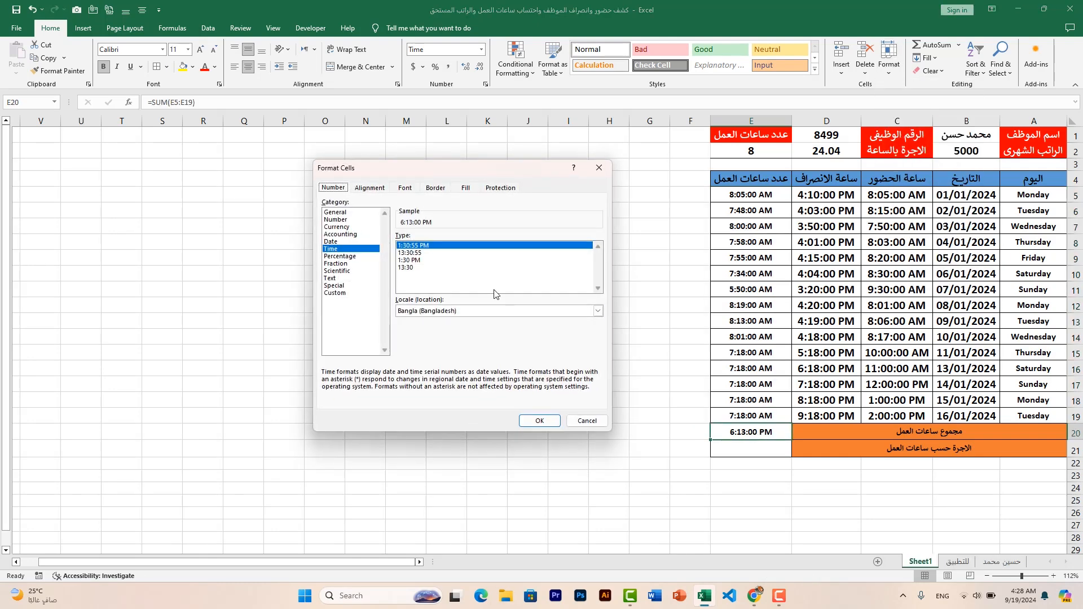
pyautogui.click(339, 293)
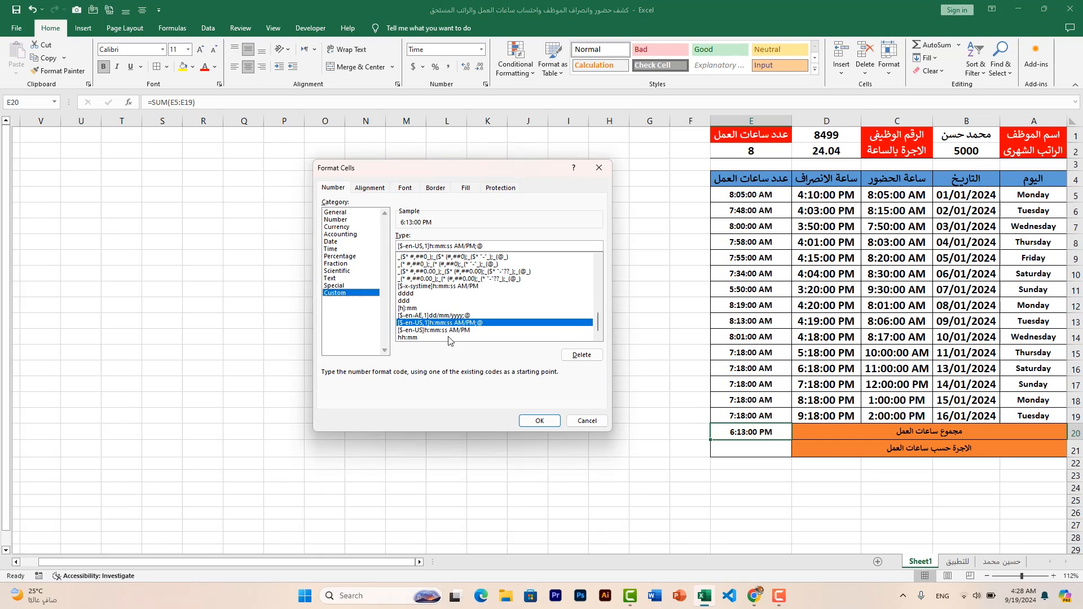
pyautogui.click(405, 308)
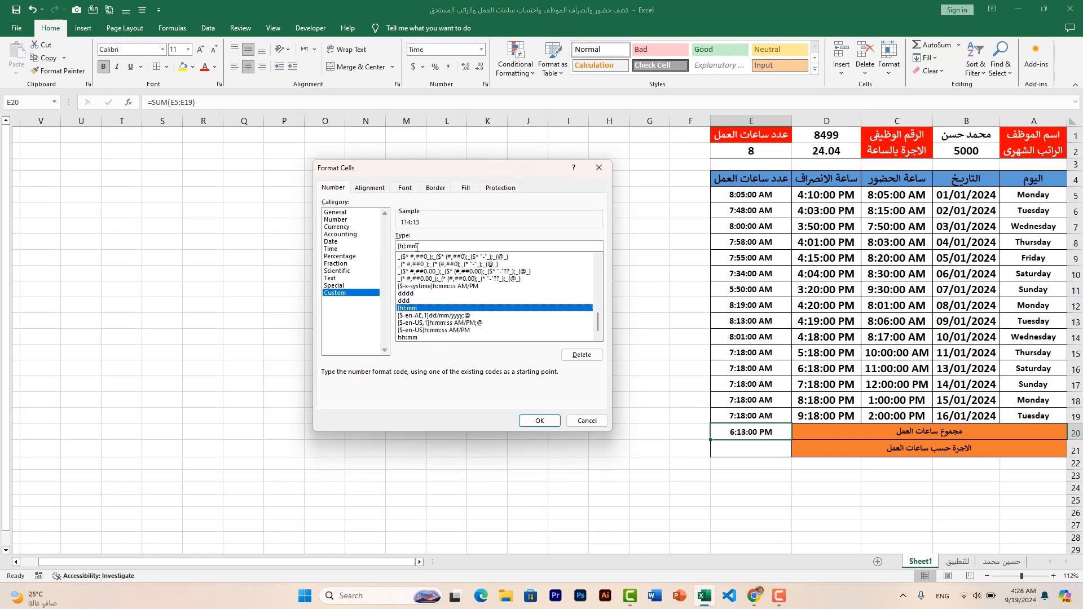
pyautogui.click(537, 421)
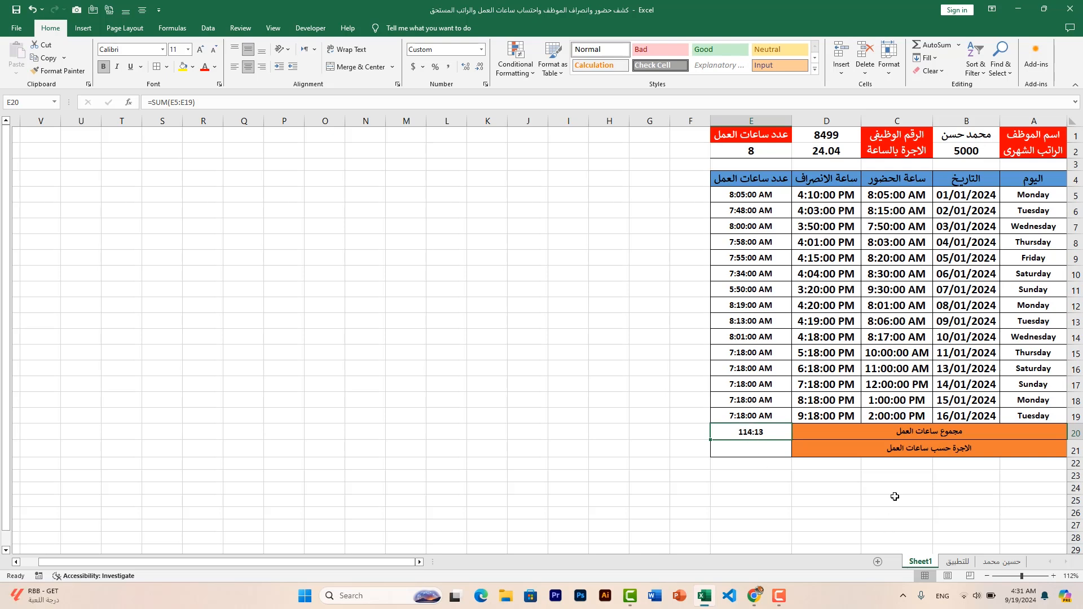
# Calculate the wage for the hours worked in E21 with the formula =E20*24*D2
pyautogui.click(769, 453)
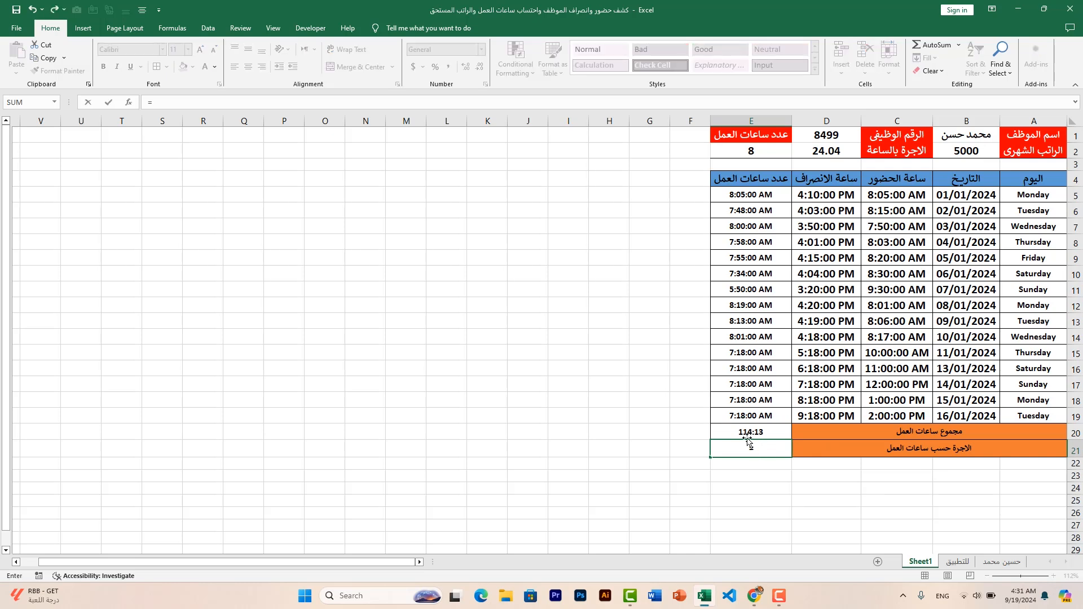
pyautogui.click(747, 435)
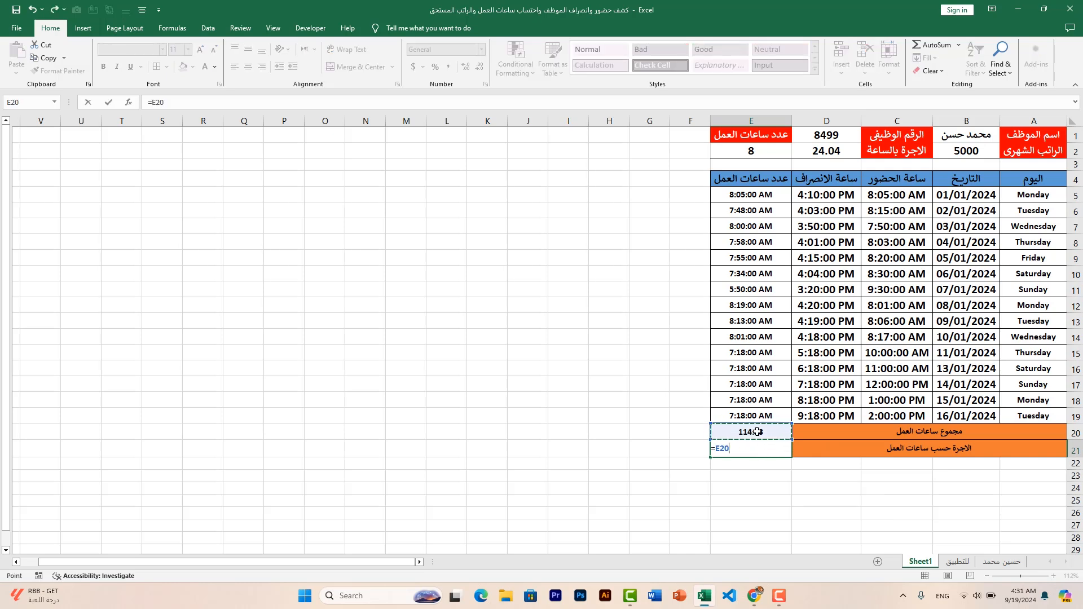
pyautogui.write('*')
pyautogui.click(834, 153)
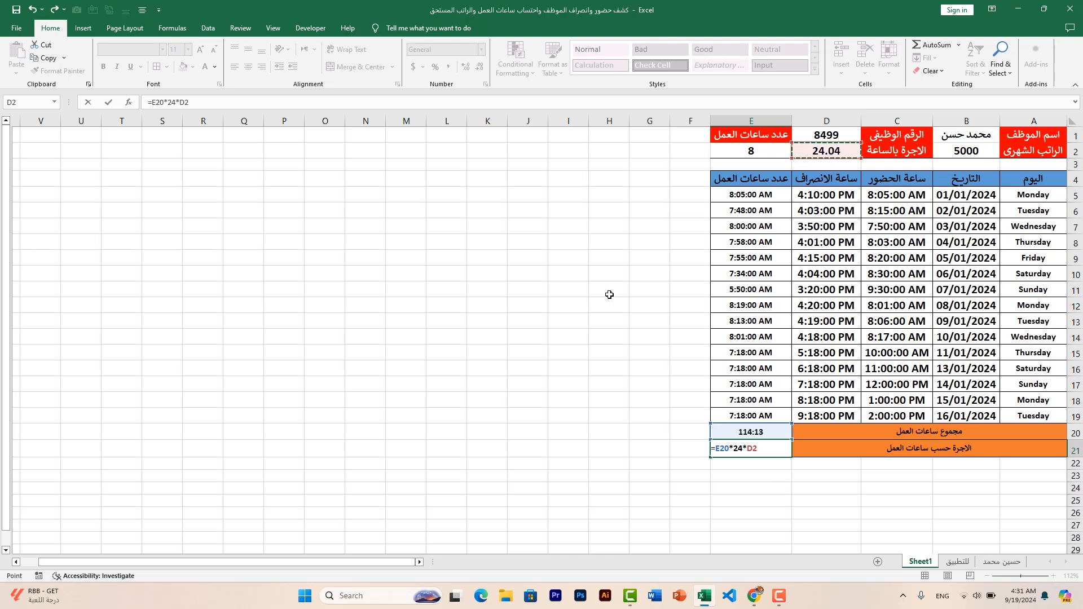
pyautogui.press('Return')
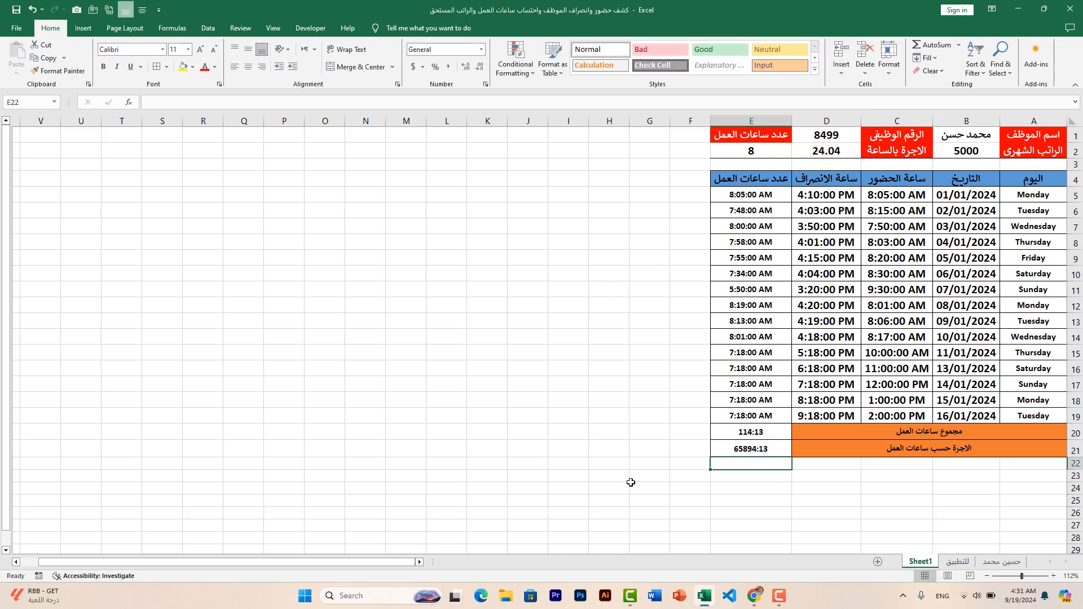
# Apply the Number format to the wage cell E21
pyautogui.click(747, 449)
pyautogui.click(482, 50)
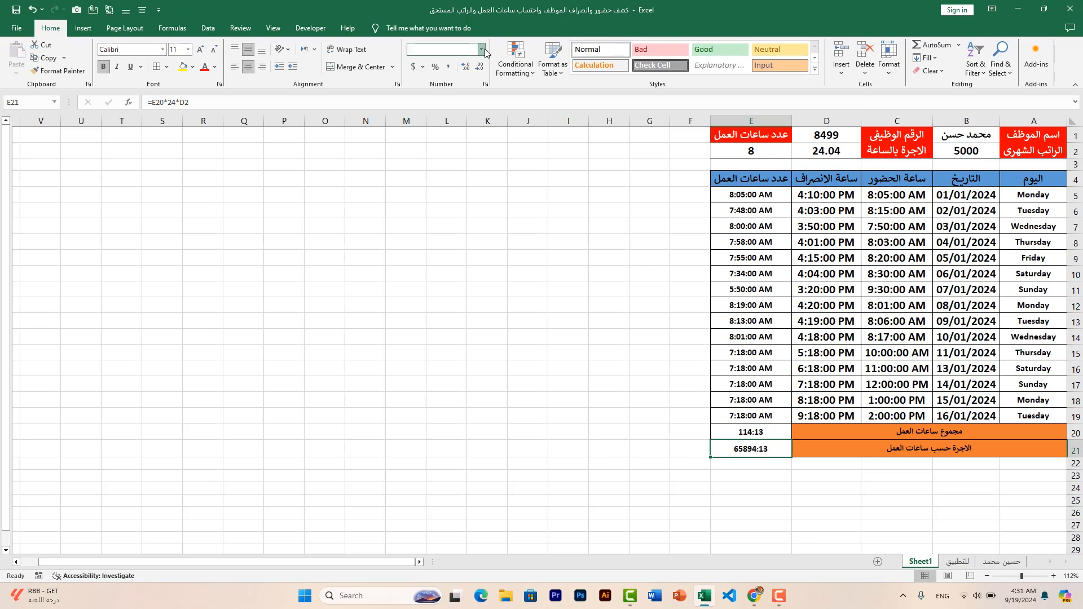
pyautogui.click(465, 96)
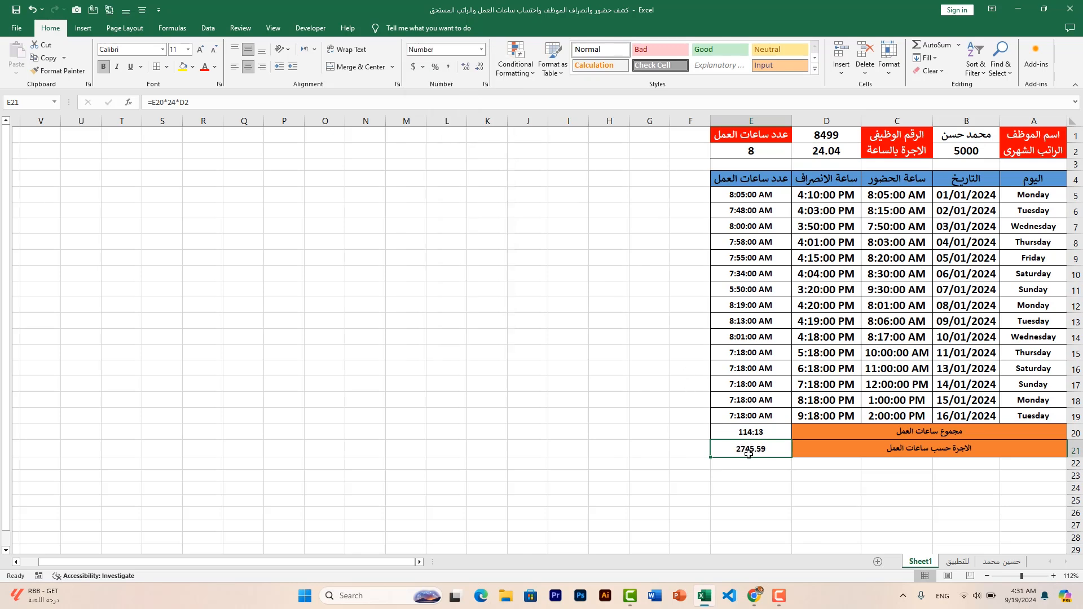
pyautogui.click(640, 431)
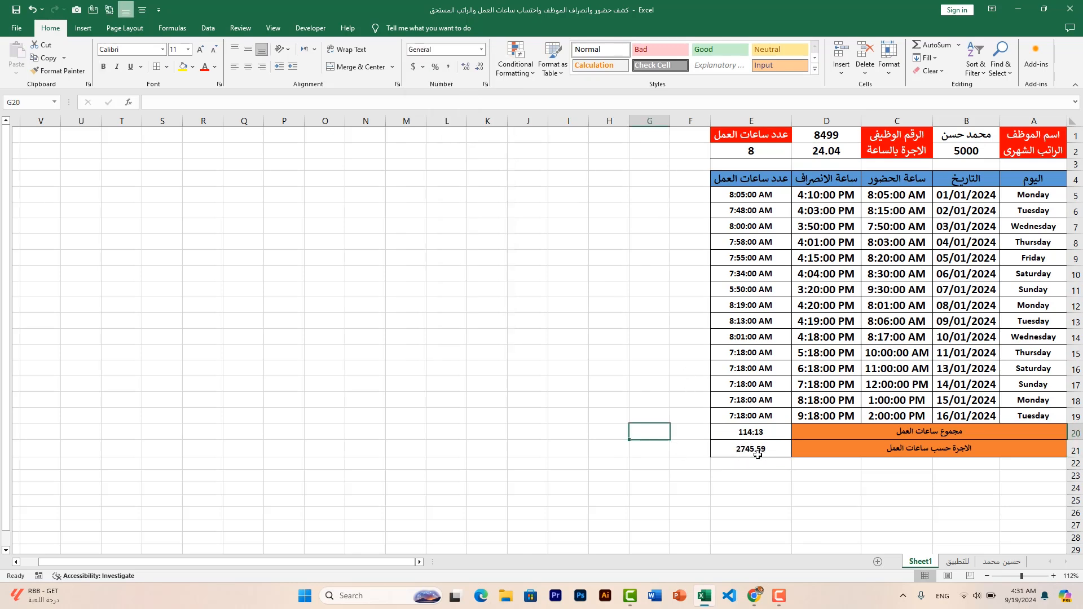
pyautogui.click(583, 352)
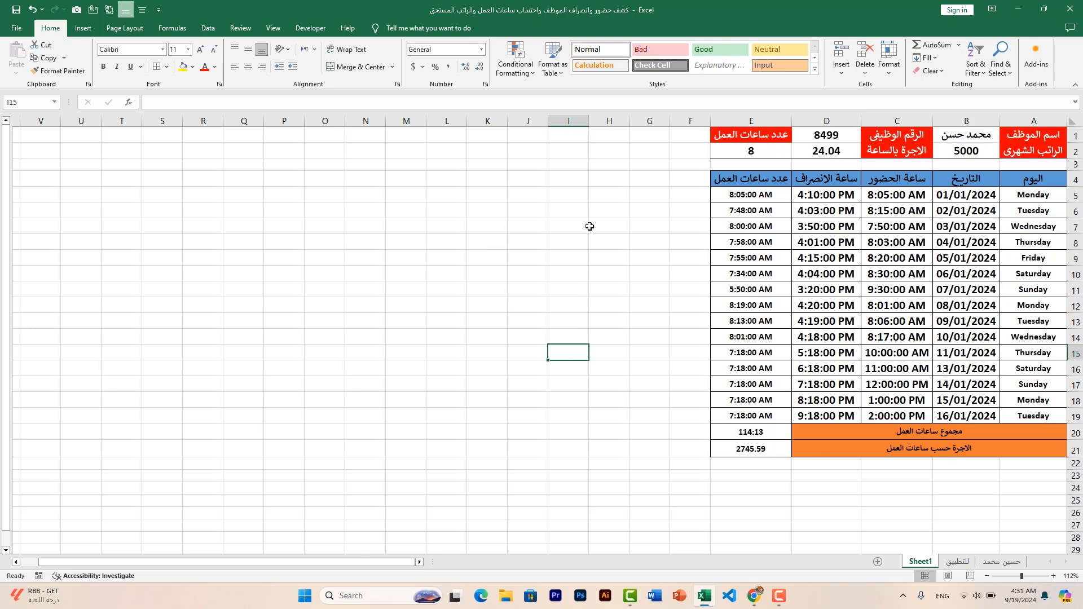
pyautogui.click(1018, 242)
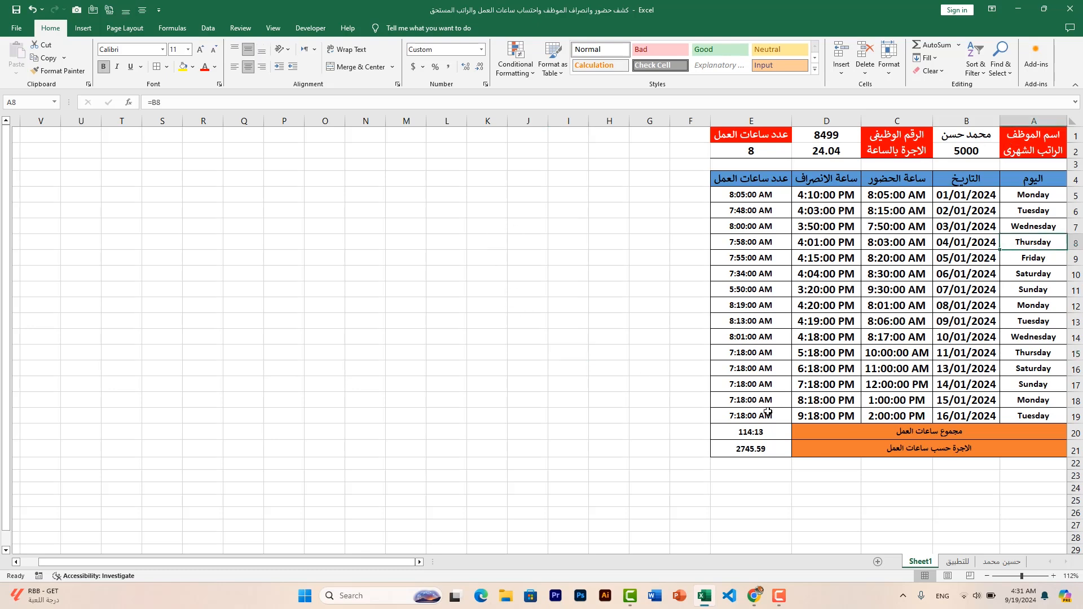
pyautogui.click(601, 325)
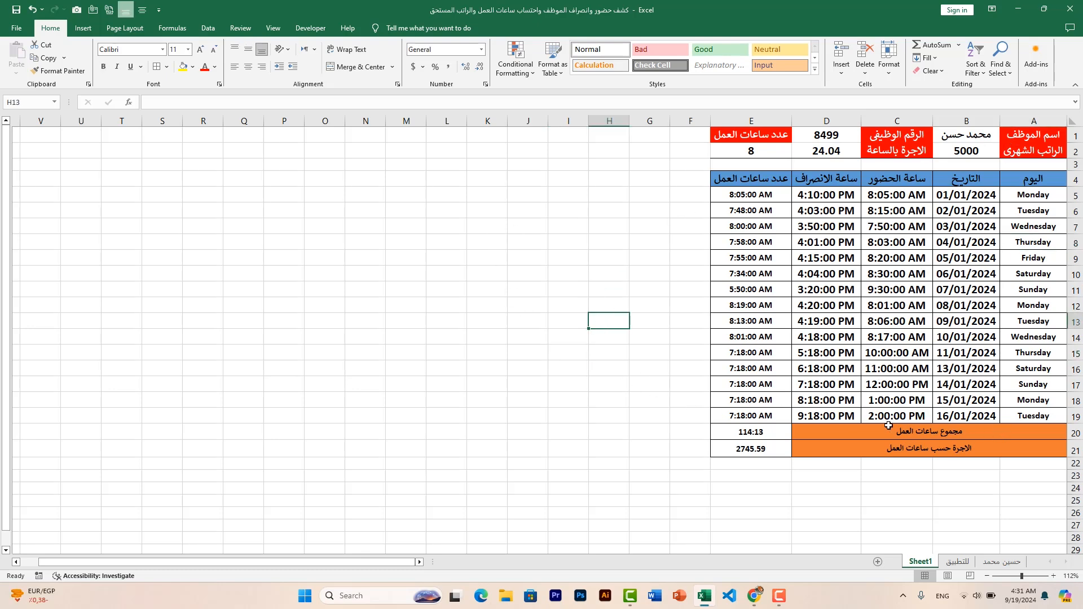